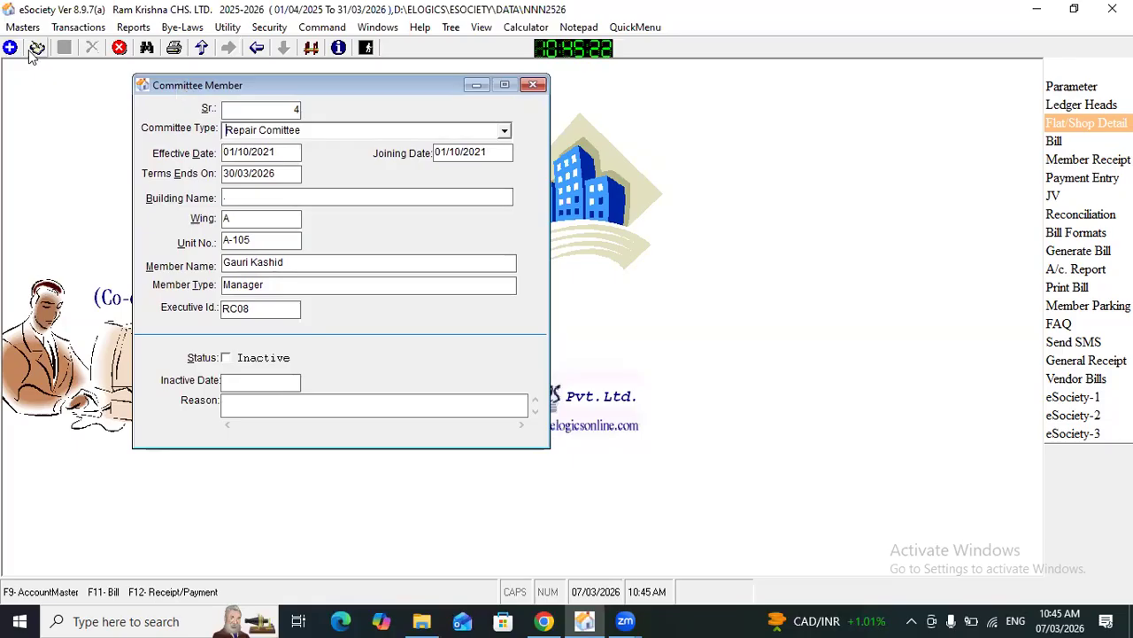
Step: Start a new committee member record and set its committee type to Cultural Comittee
click(10, 47)
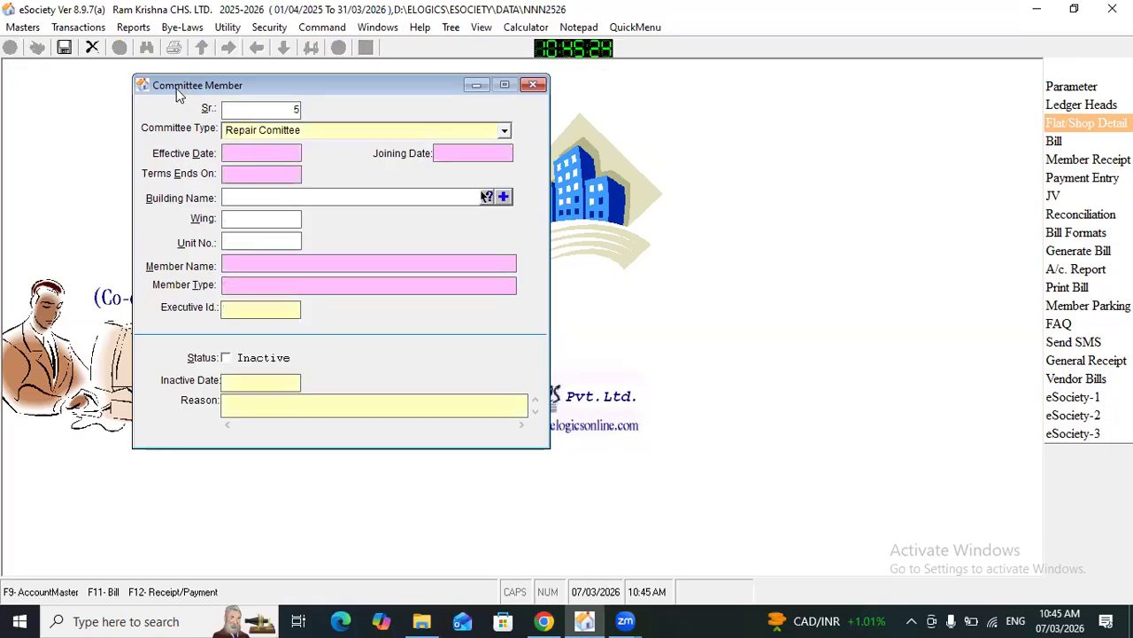
drag(182, 85, 221, 92)
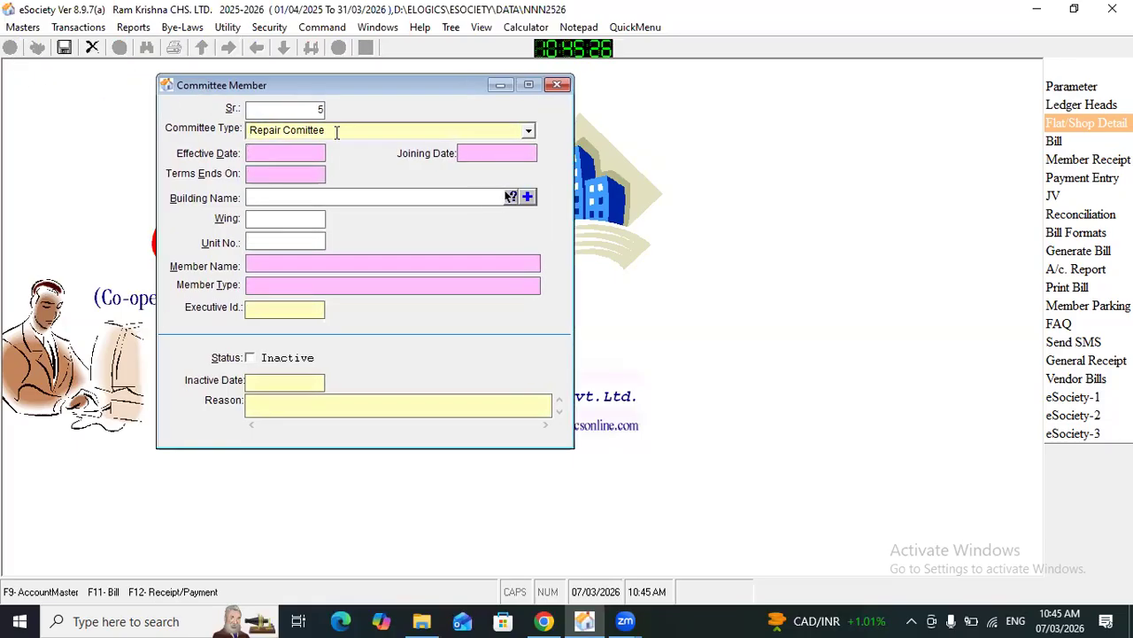
click(336, 130)
click(528, 131)
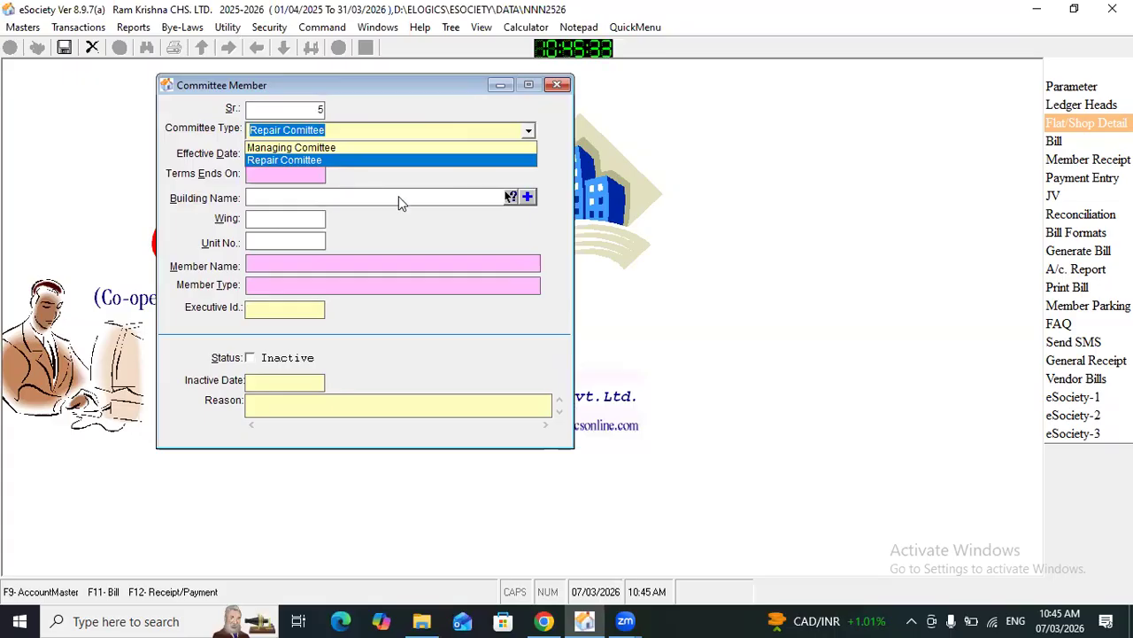
click(346, 128)
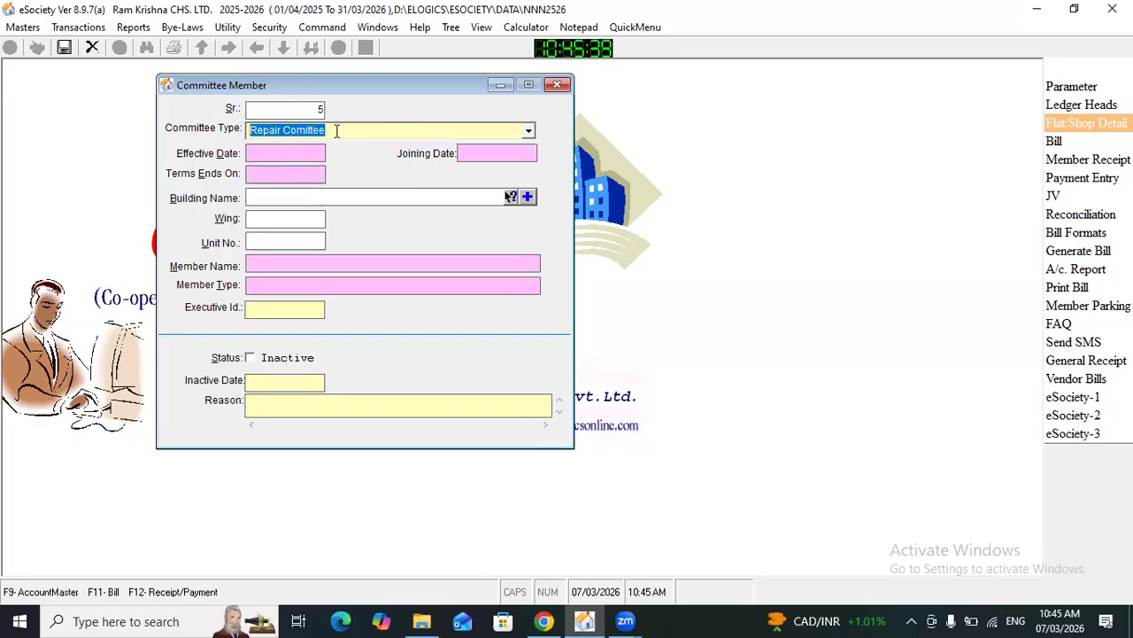
text(C)
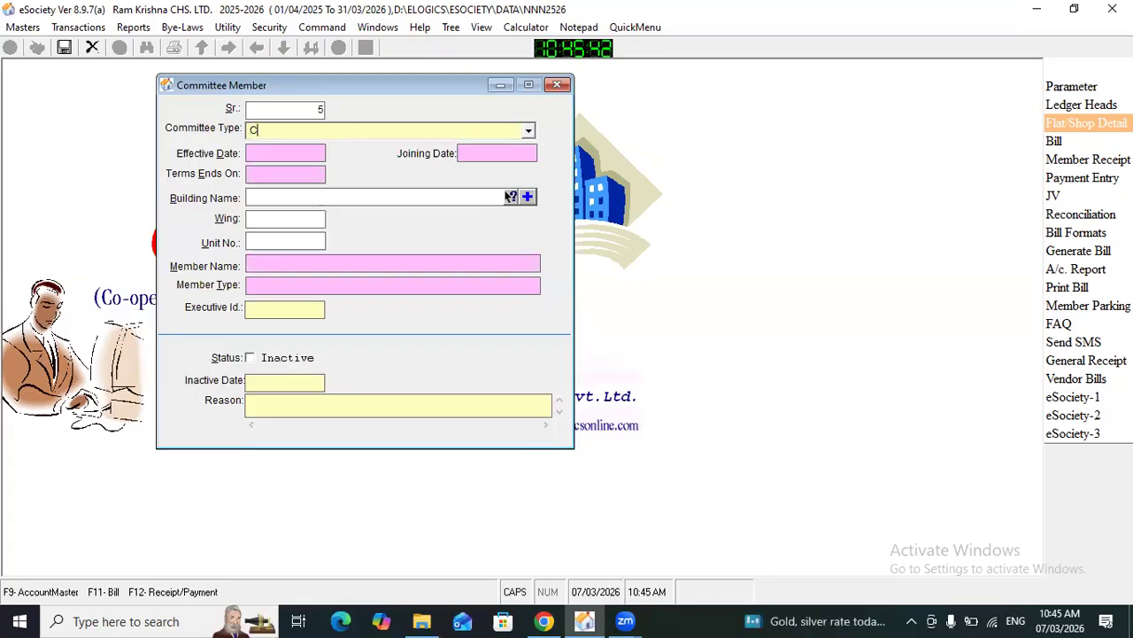
text(ultural)
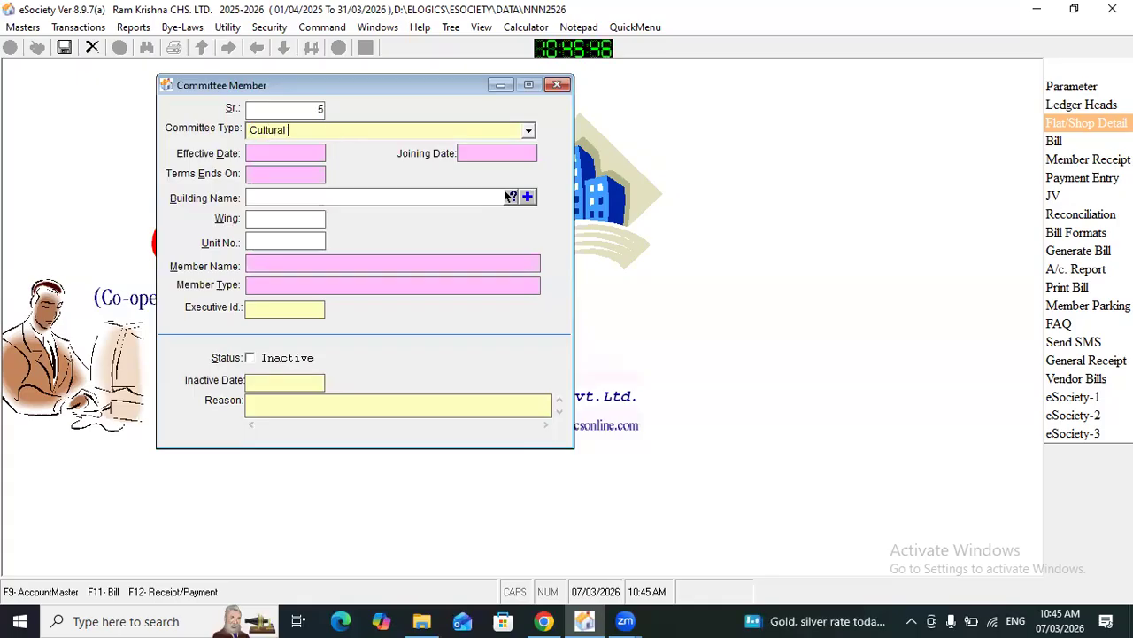
text( C)
text(omm)
text(ittee)
click(580, 129)
click(307, 140)
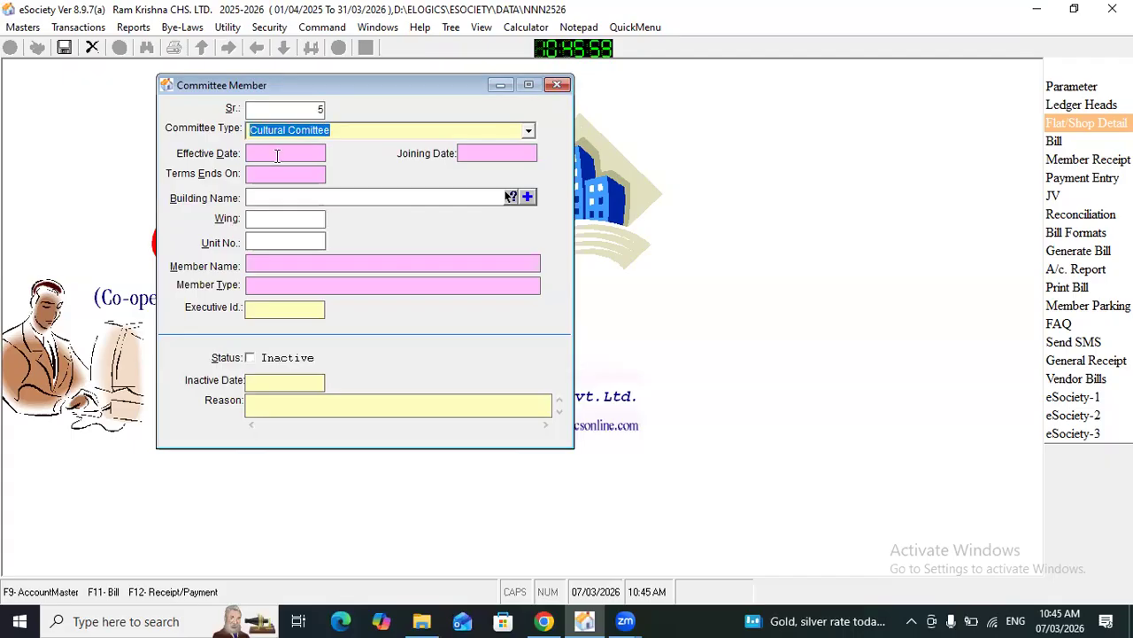
Step: Set both the effective date and the joining date of the committee member record to 01/05/2025
click(277, 156)
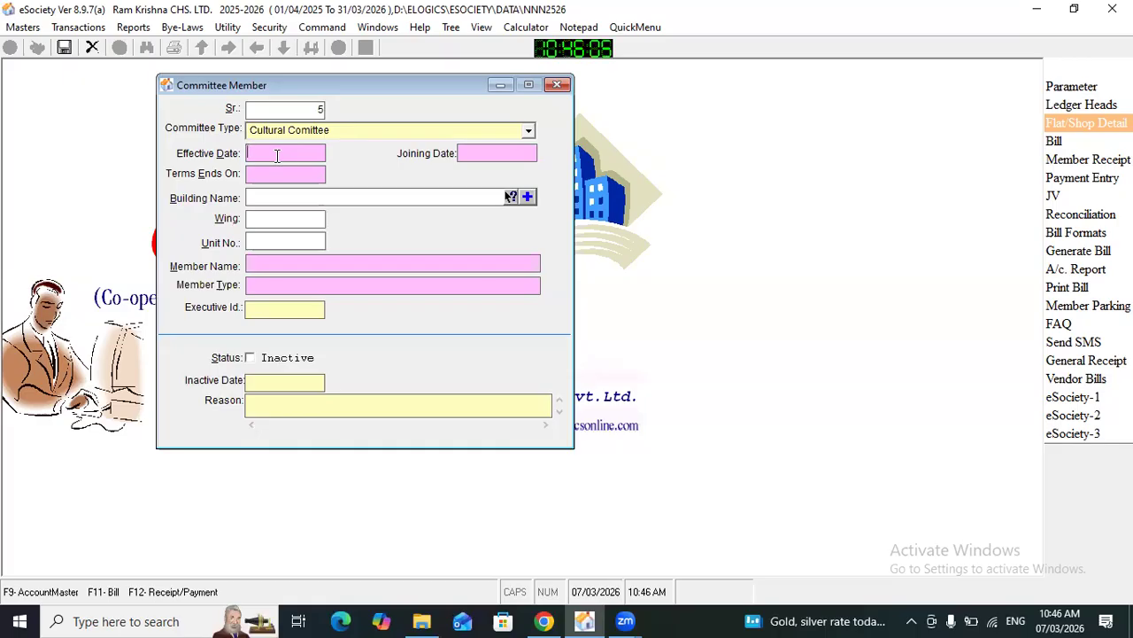
text(01/05/2025)
click(461, 154)
text(01/05/2025)
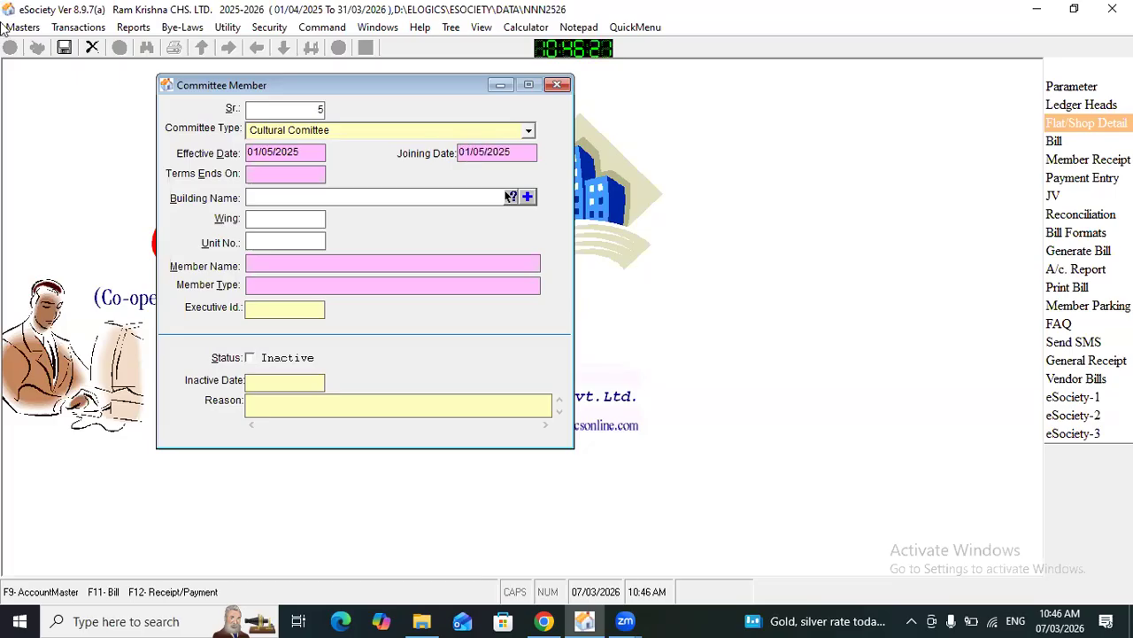
Step: Set the committee member's term end date to 30/04/2027
click(273, 170)
text(0)
key(BackSpace)
text(30/04/20)
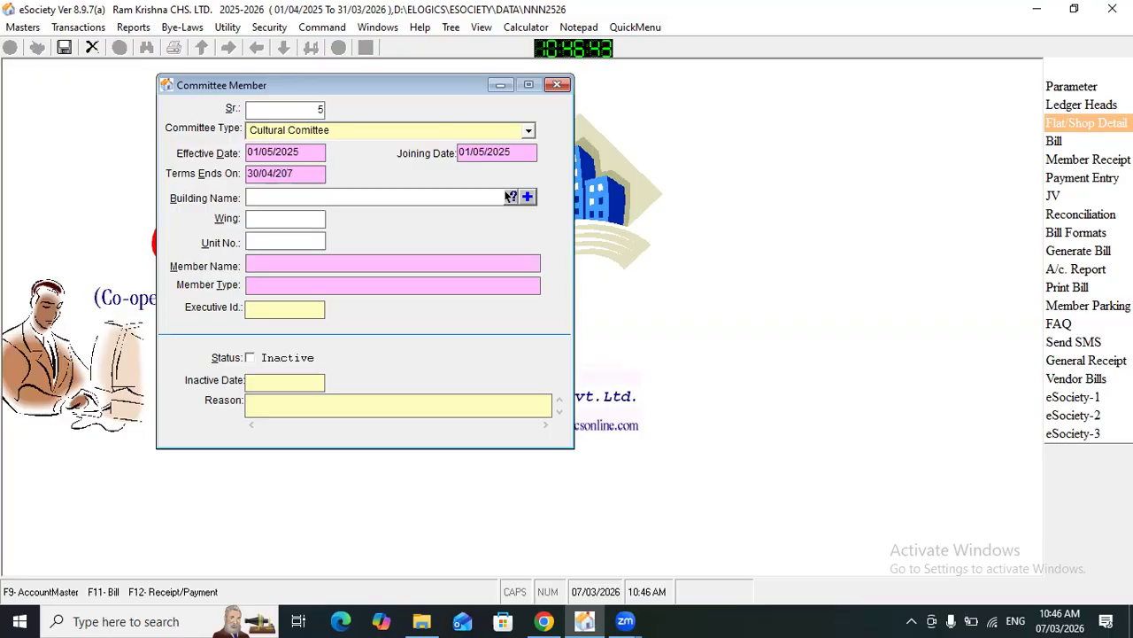
text(27)
Step: Look up the society's units and pick the member of unit A-103 for the record
key(Return)
key(Return)
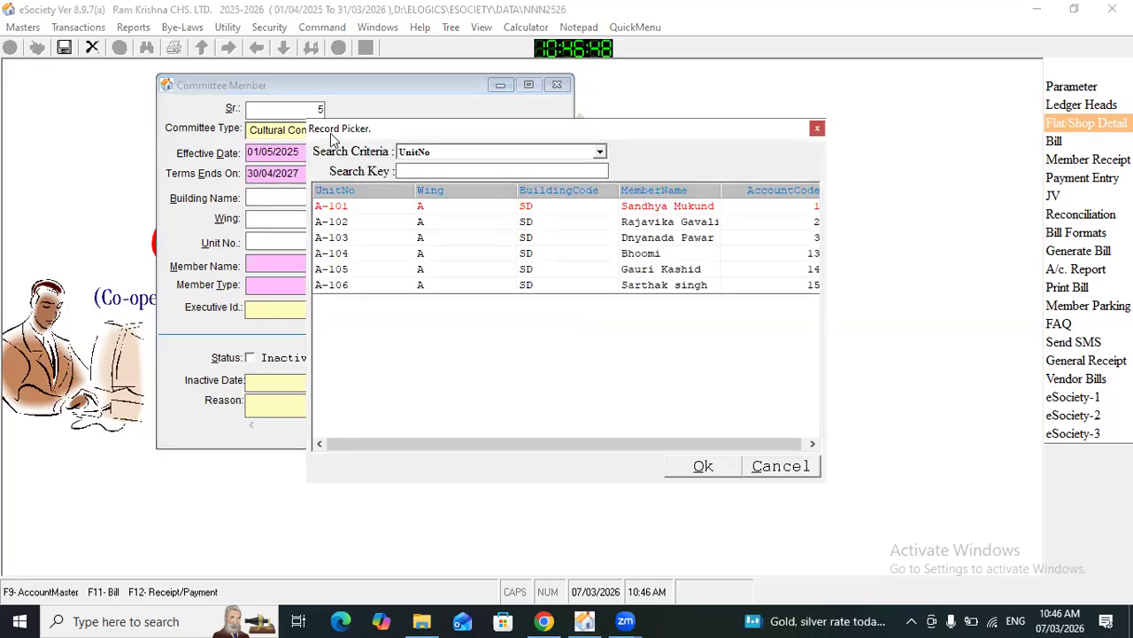
drag(333, 139, 399, 304)
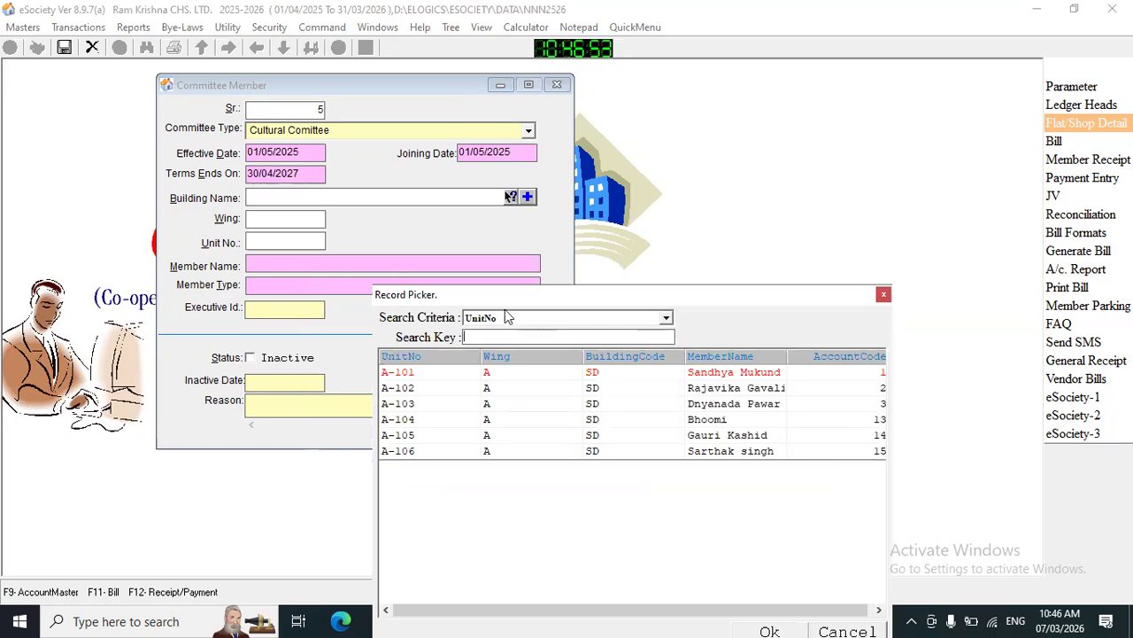
drag(503, 289, 505, 148)
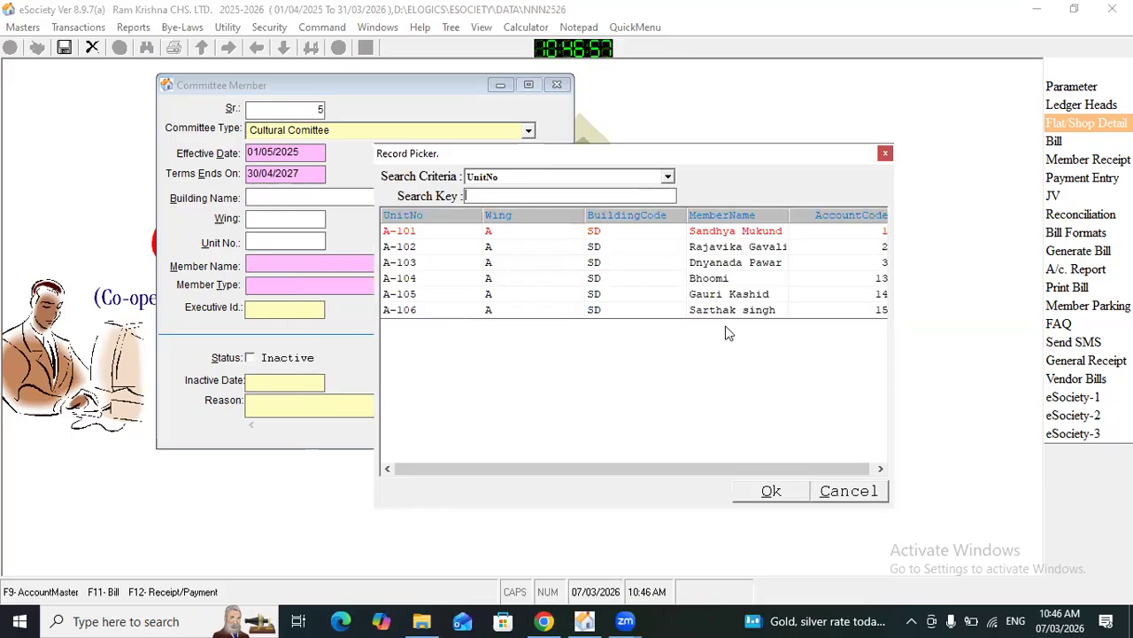
double_click(699, 271)
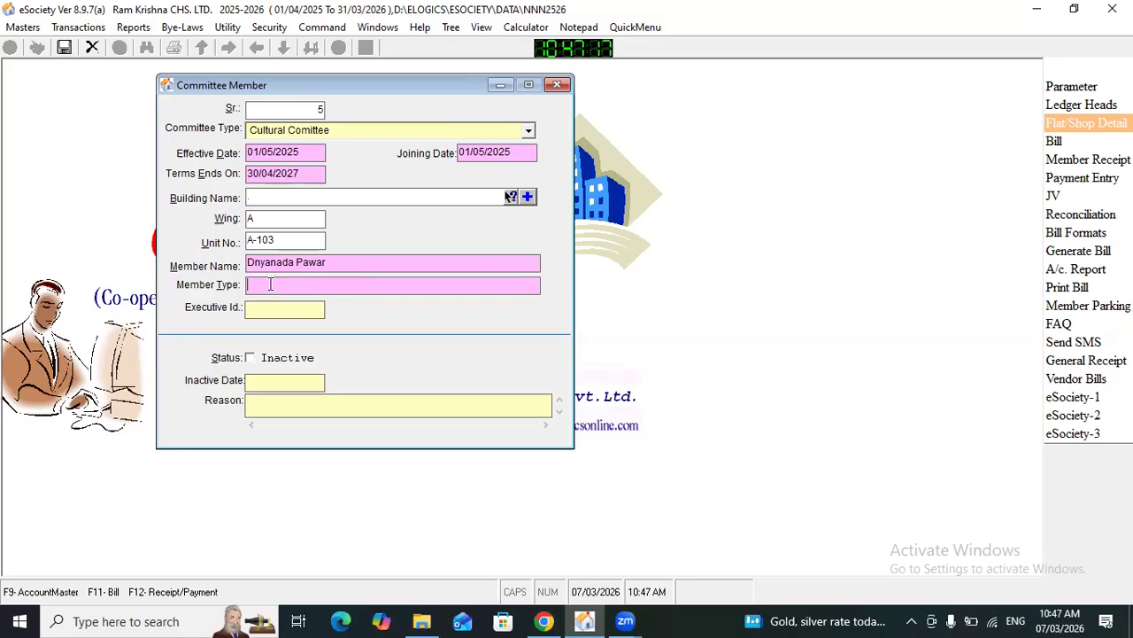
Step: Set the member type to Chairman and the executive ID to CC03, leave the inactive details empty, and save the record
key(Caps_Lock)
text(C)
key(Caps_Lock)
text(hairman)
text(CC)
text(03)
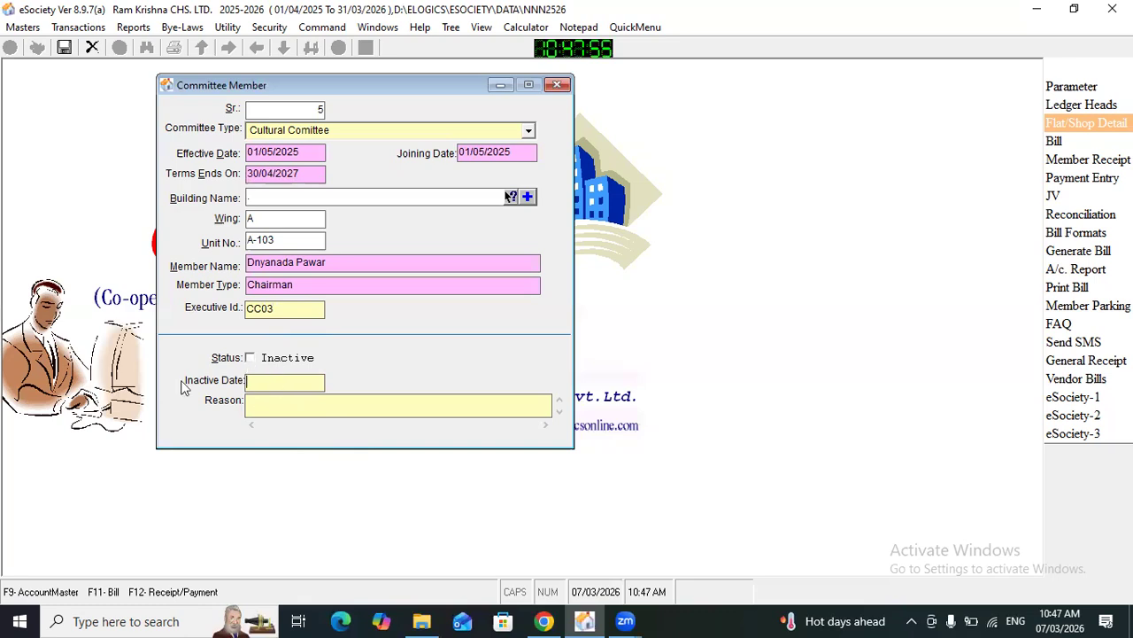
click(265, 405)
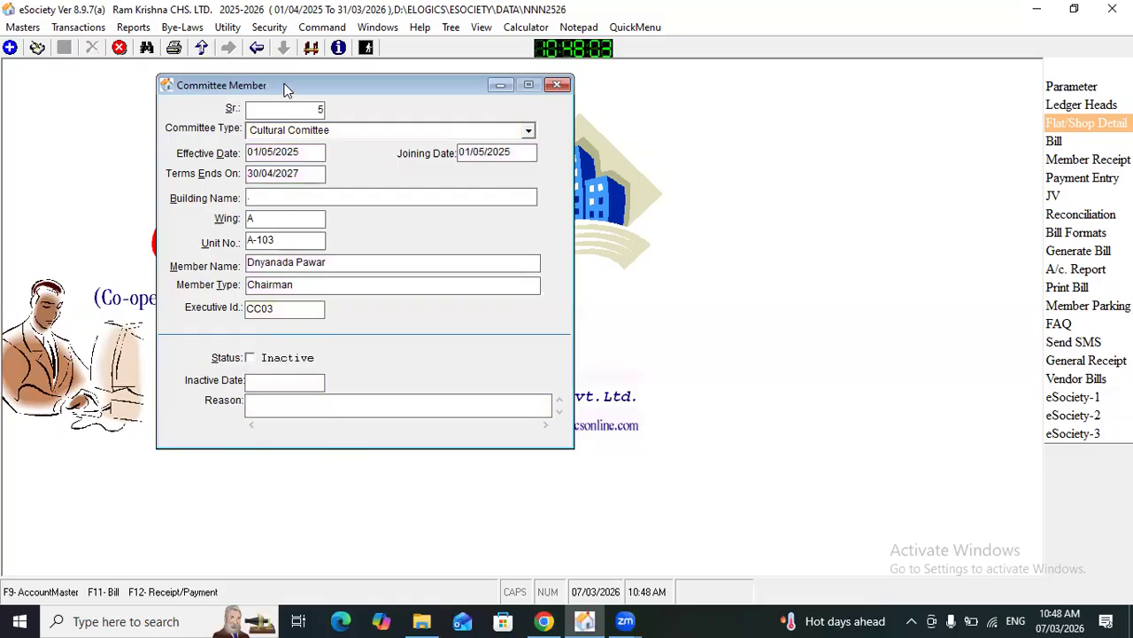
Step: Review the list of all committee executives with their wings and flats, and close the list
drag(285, 89, 301, 90)
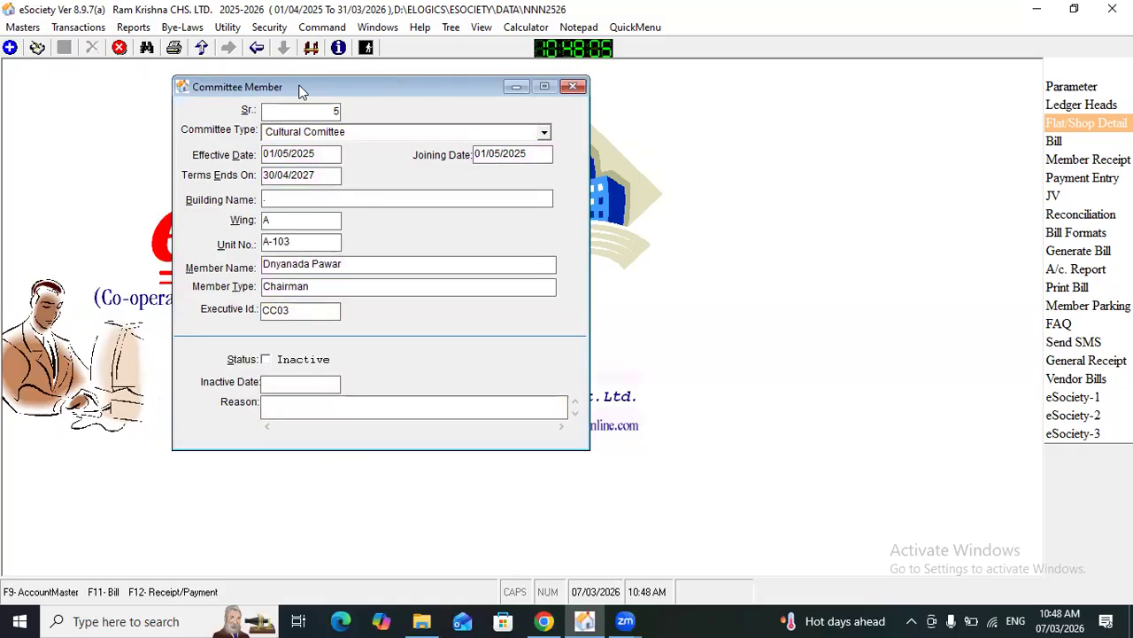
drag(300, 87, 272, 83)
click(311, 49)
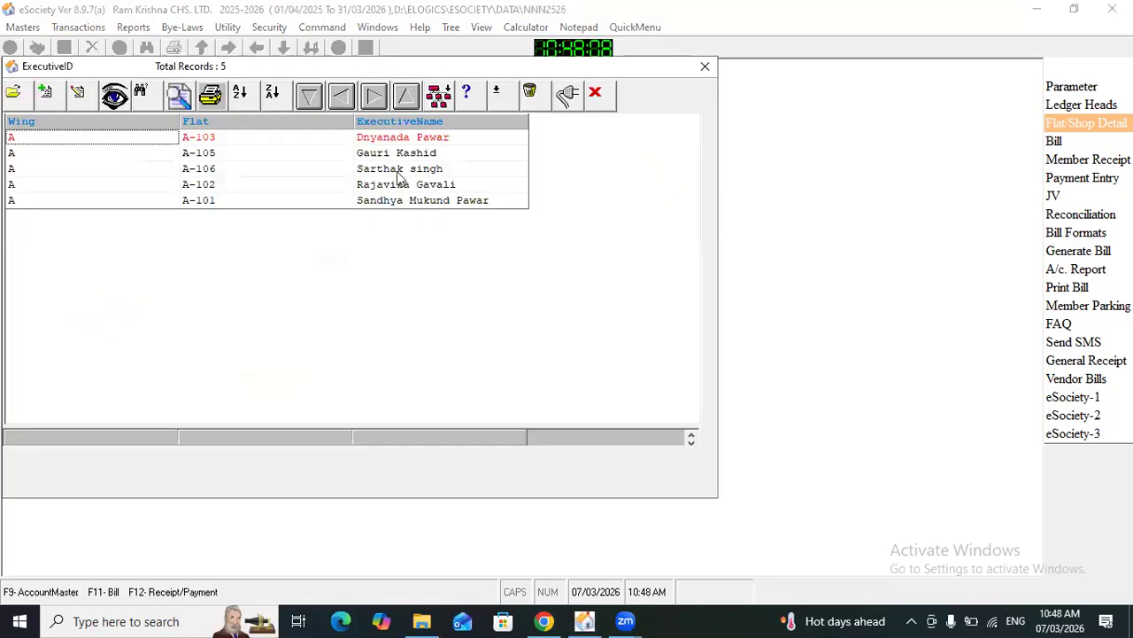
click(403, 202)
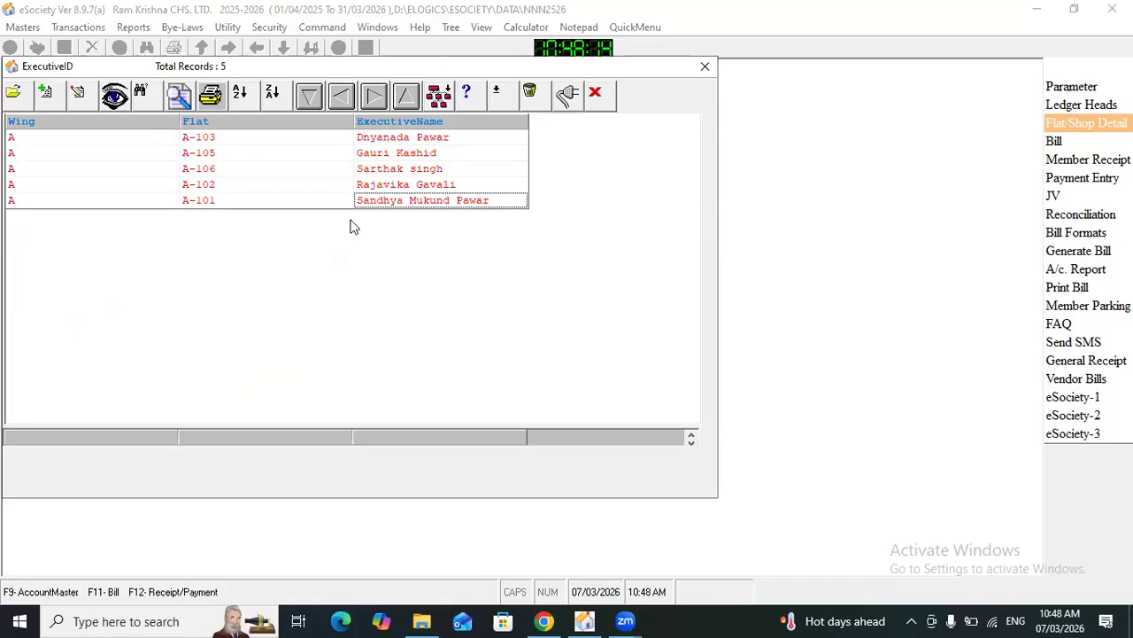
click(704, 67)
Step: Go back to committee member record 3, examine its inactive status, inactive date and reason, and close the form
click(257, 48)
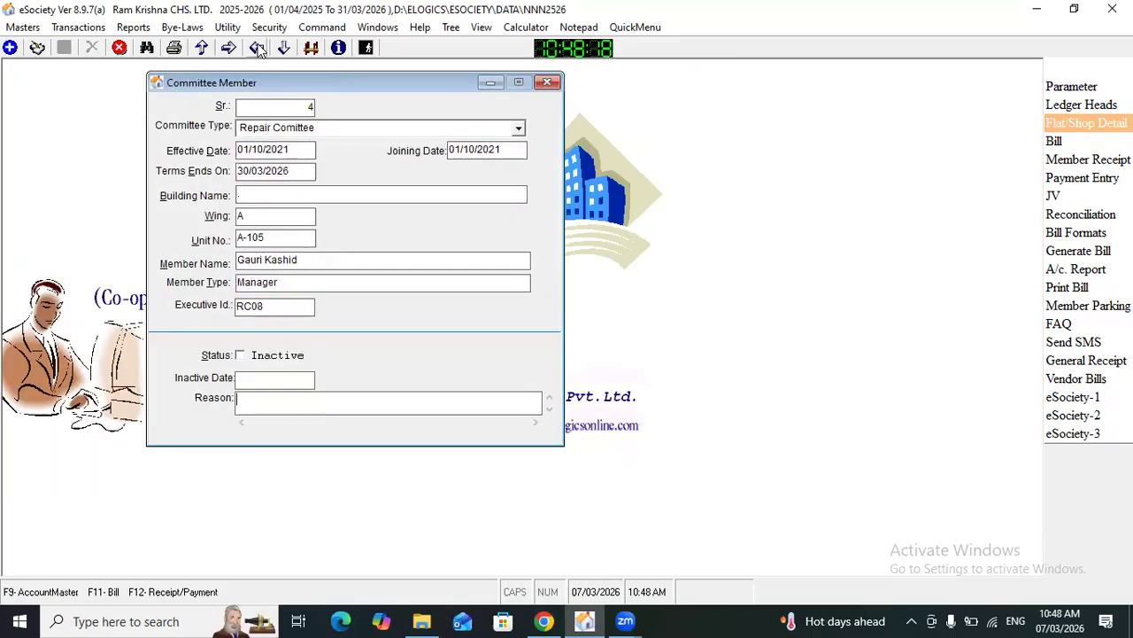
click(257, 48)
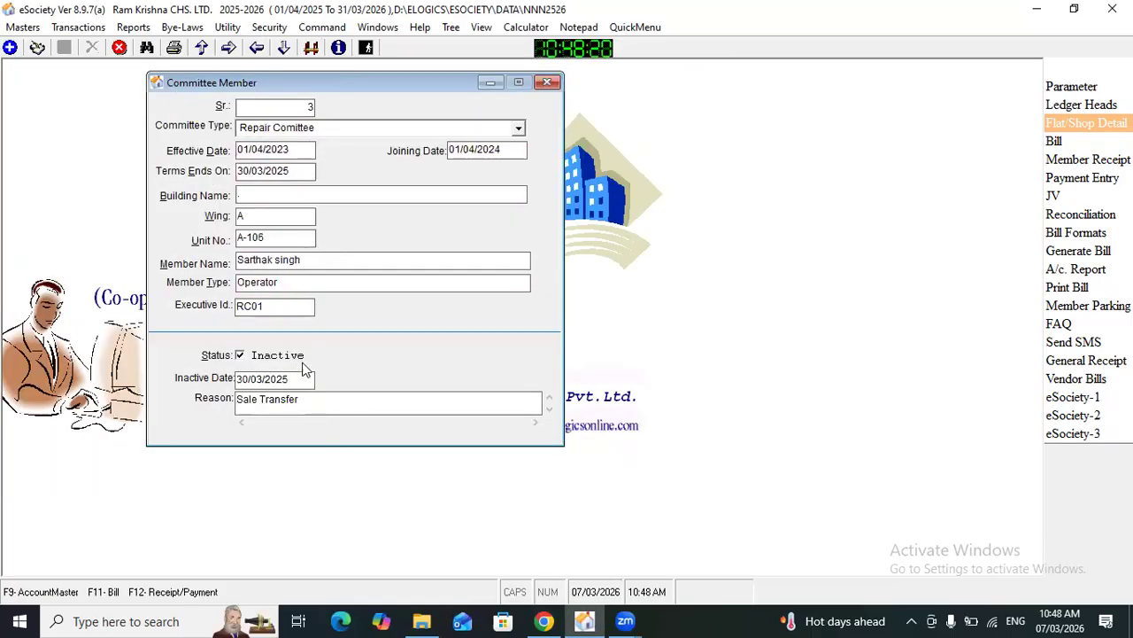
click(288, 131)
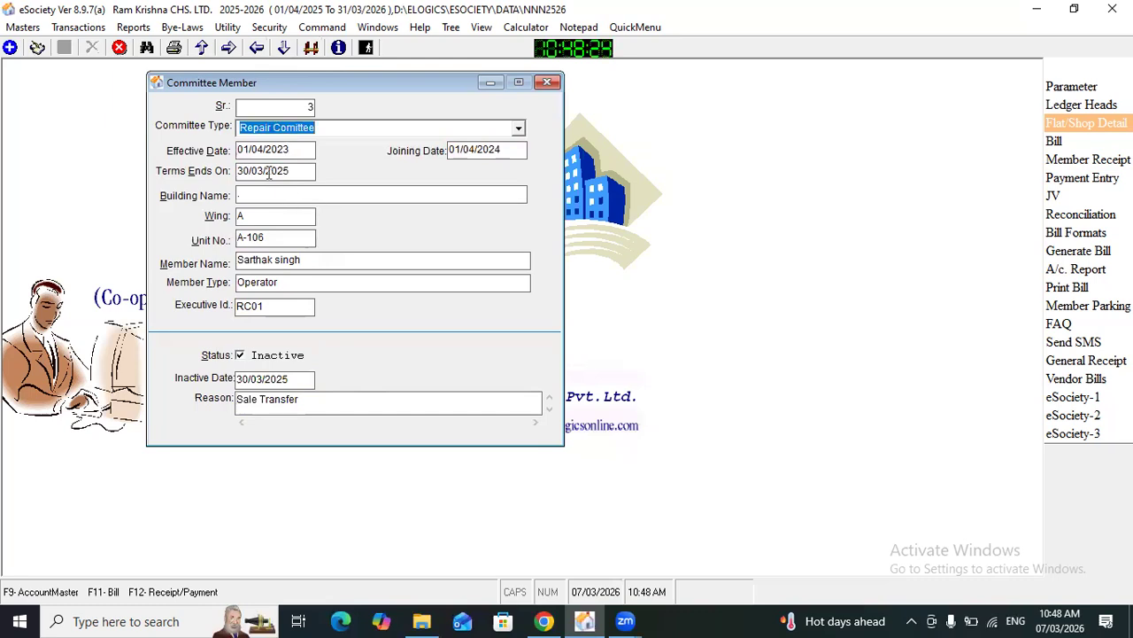
click(282, 155)
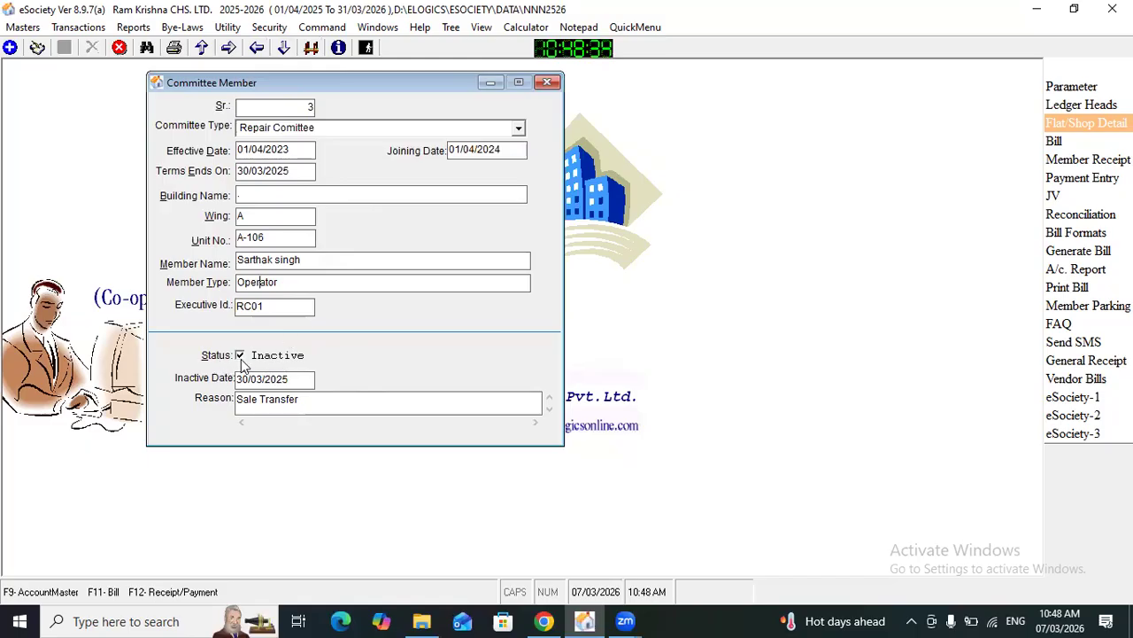
click(257, 382)
click(257, 400)
click(276, 380)
drag(206, 399, 213, 390)
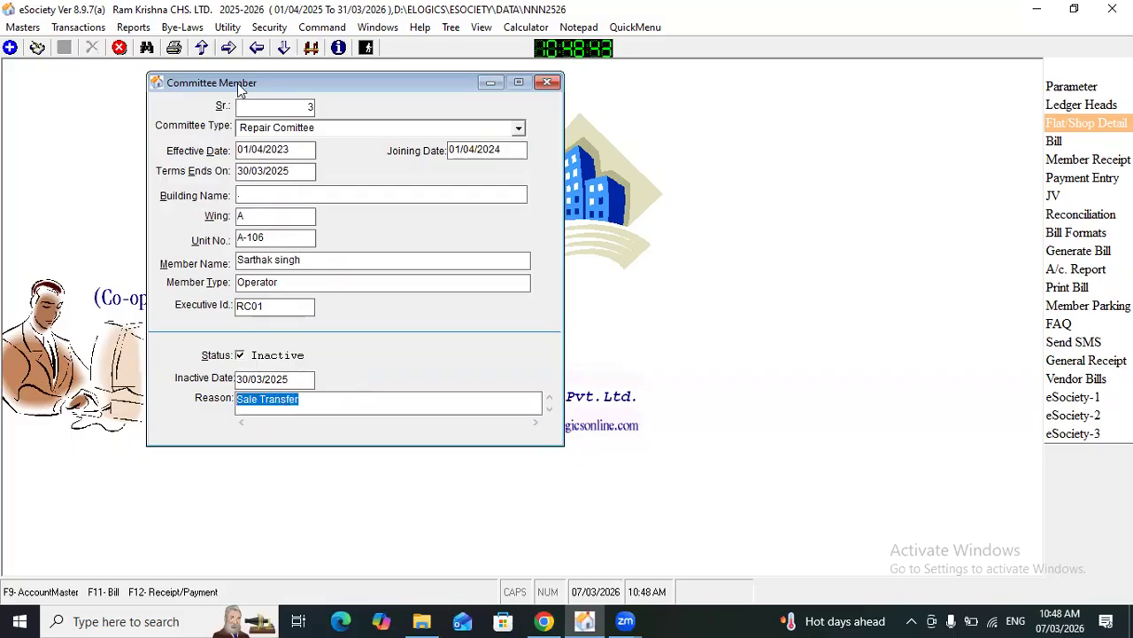
drag(237, 88, 262, 96)
click(572, 90)
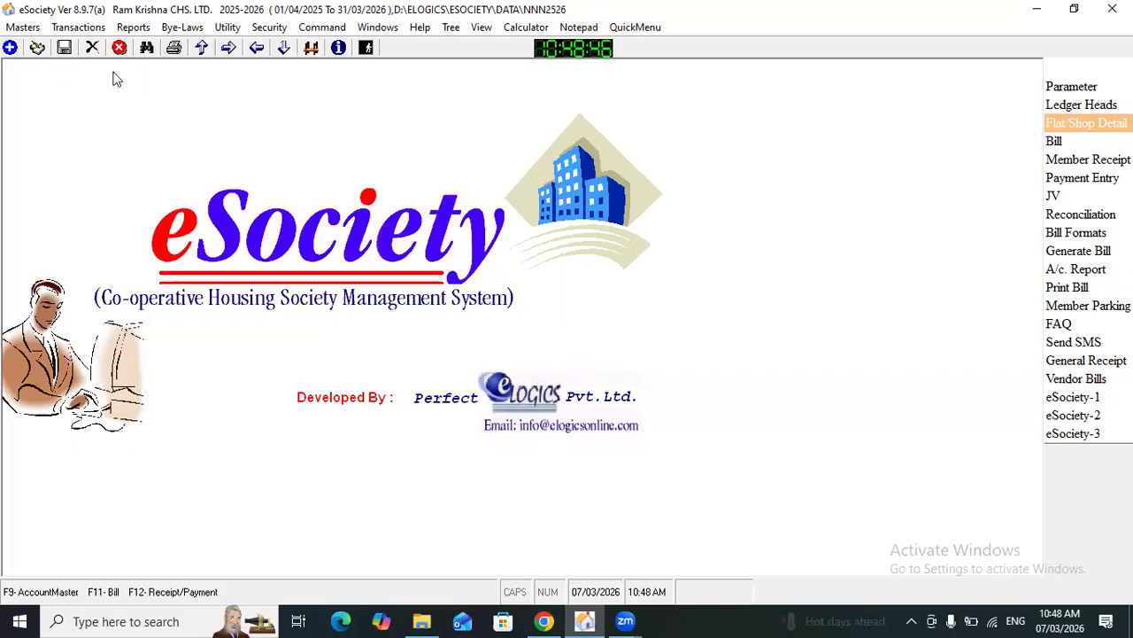
Step: Generate the Committee List report from the Administration documents without filtering by committee type, name or tenure
click(134, 27)
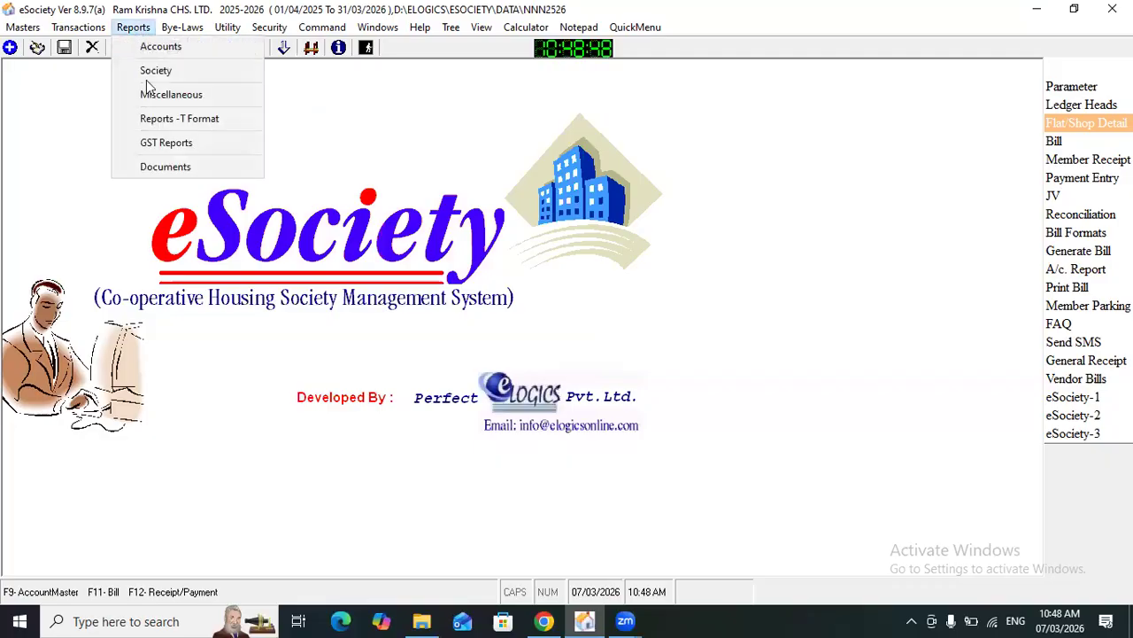
click(161, 166)
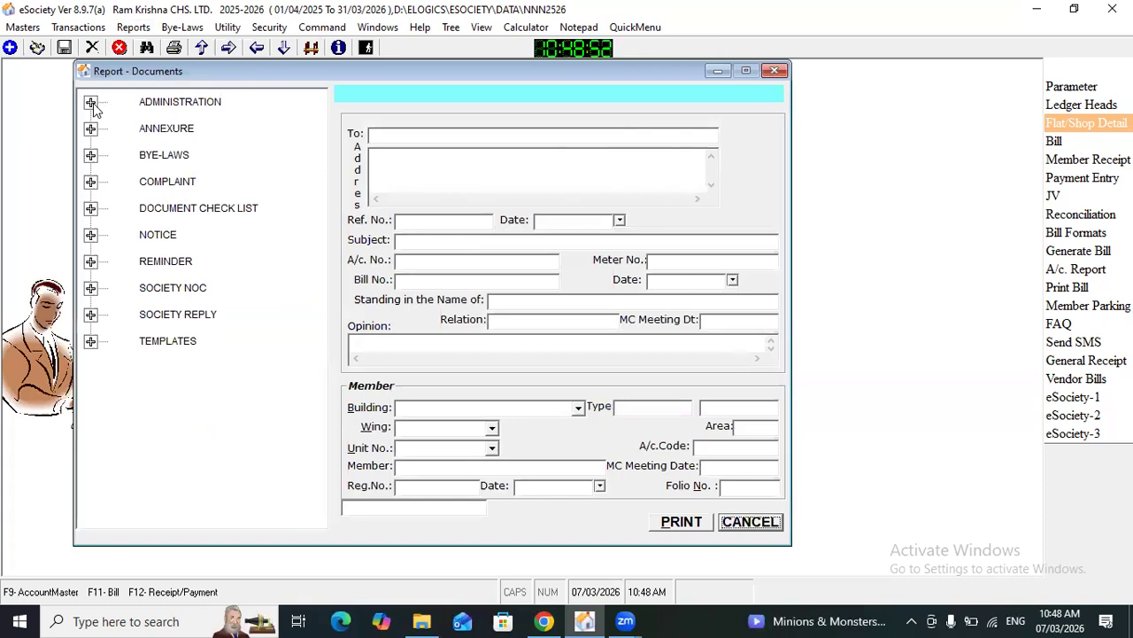
click(91, 103)
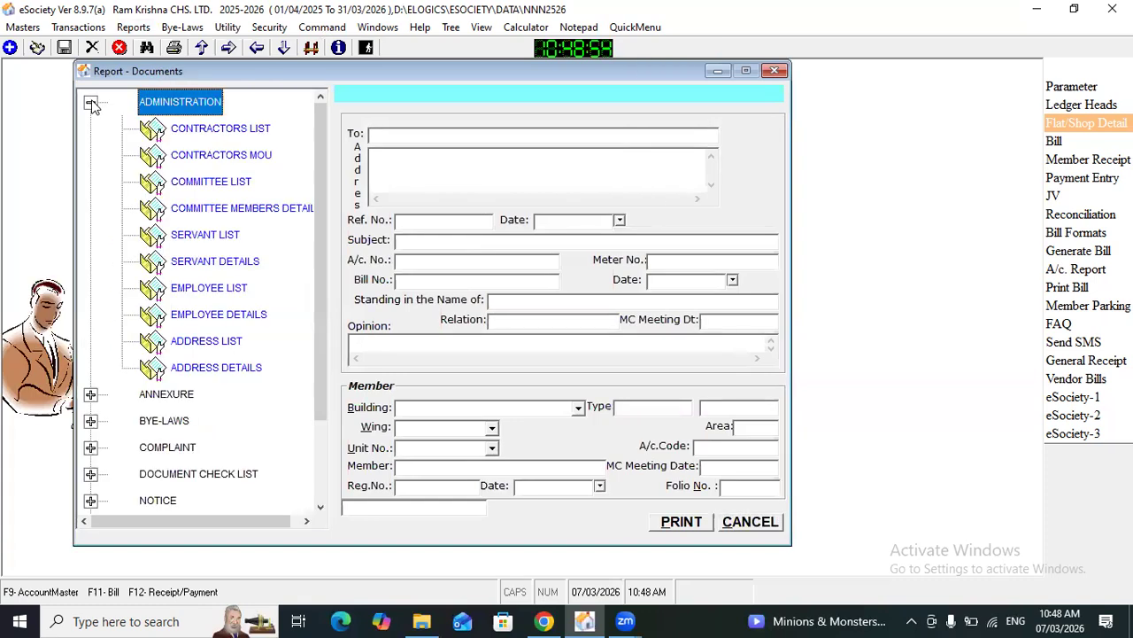
click(193, 182)
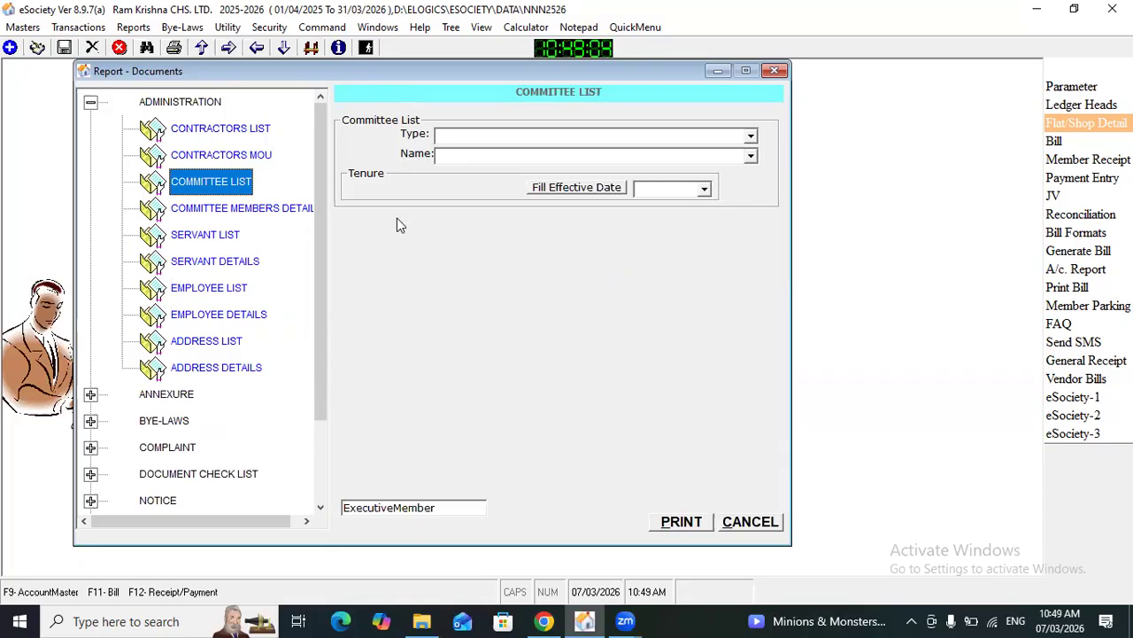
click(684, 521)
click(620, 365)
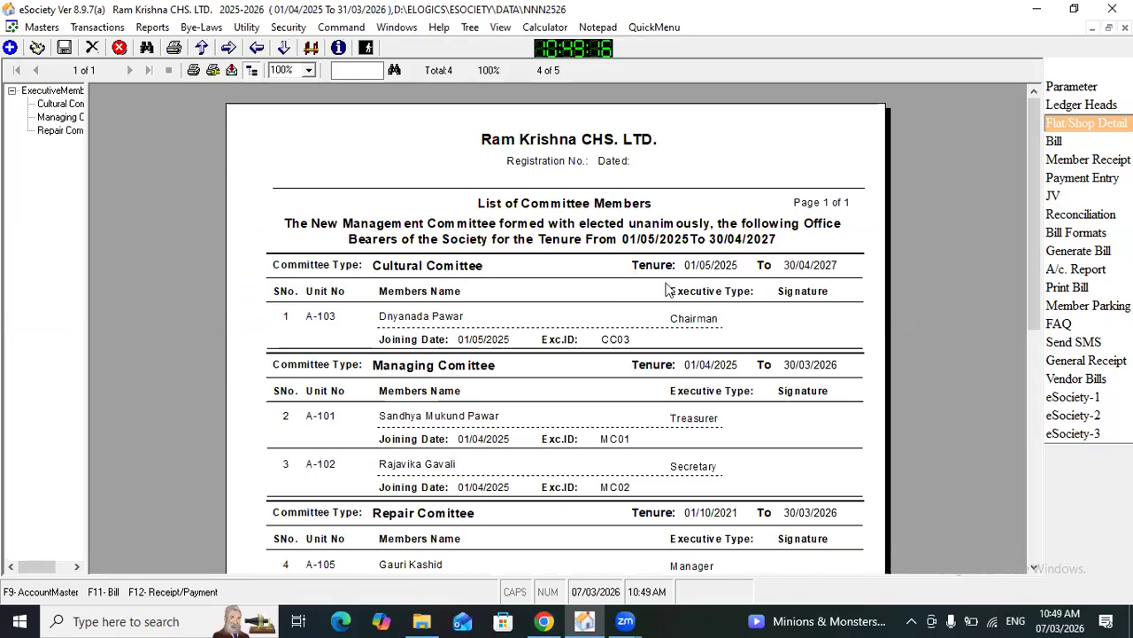
Step: Examine the members and tenures of each committee in the report and close it
drag(1033, 294, 986, 319)
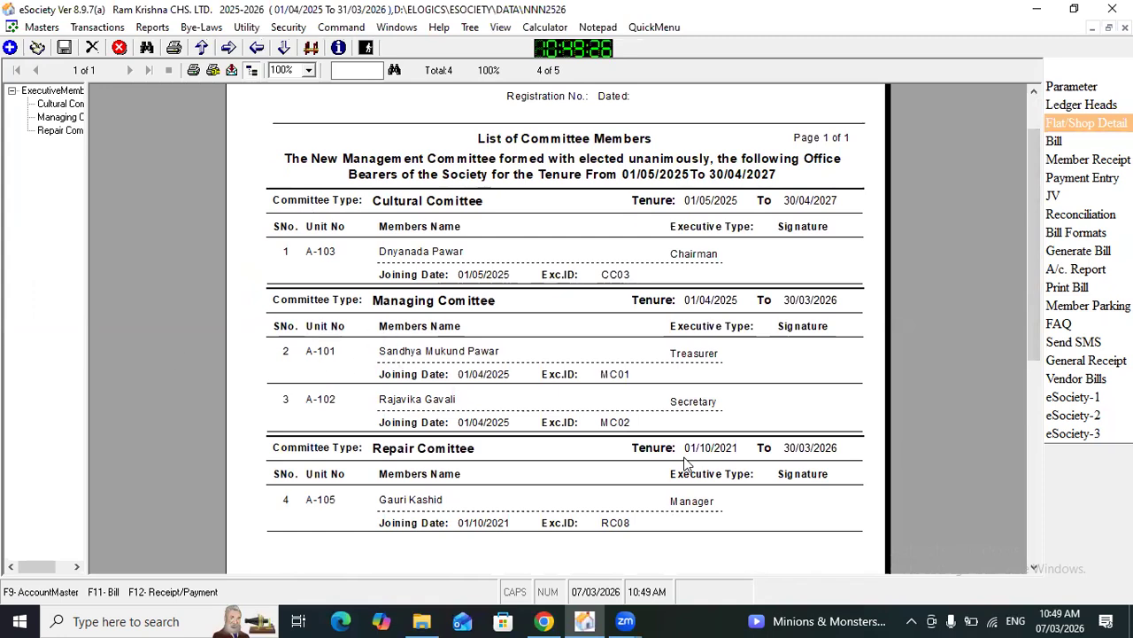
drag(1032, 347, 1036, 122)
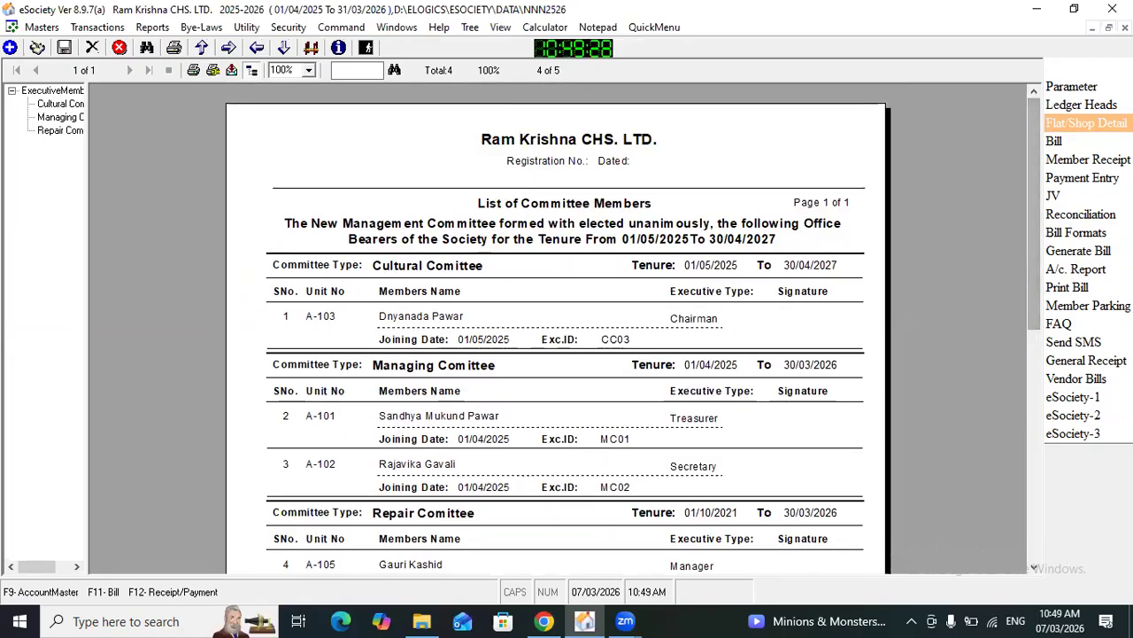
key(Escape)
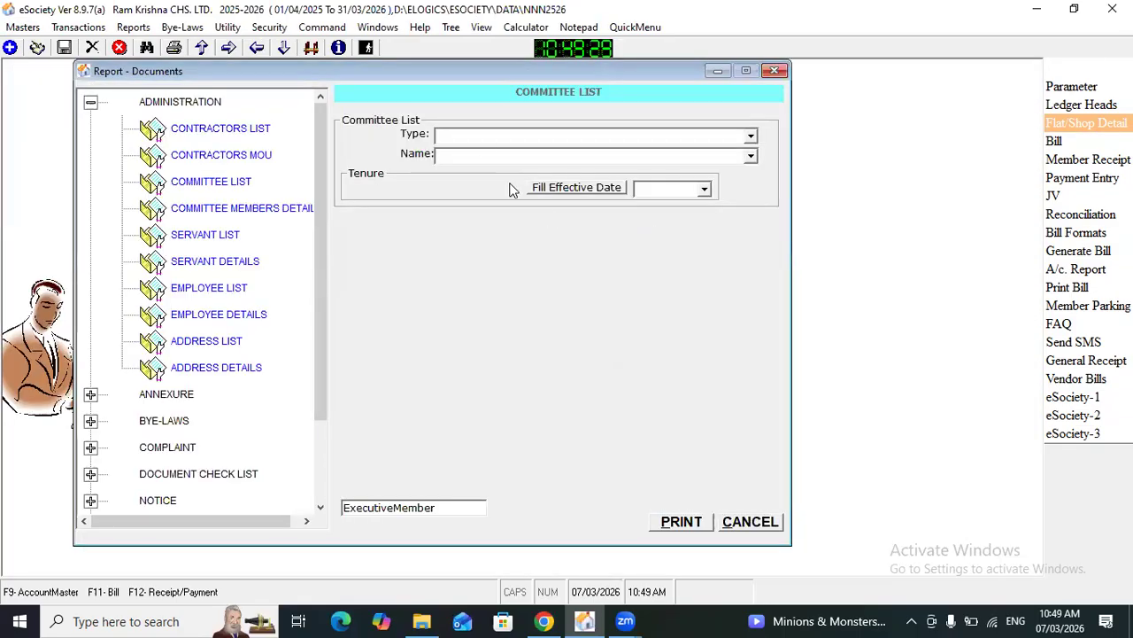
Step: Generate the Committee List report for the Managing Comittee type only, review its members, and close the report
click(485, 142)
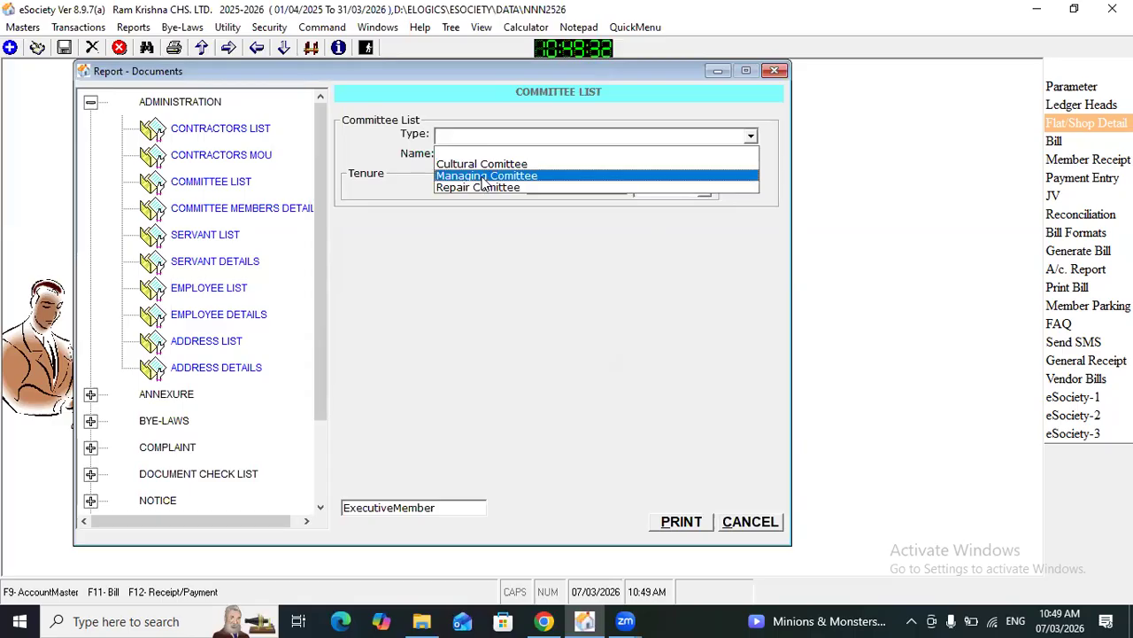
click(485, 176)
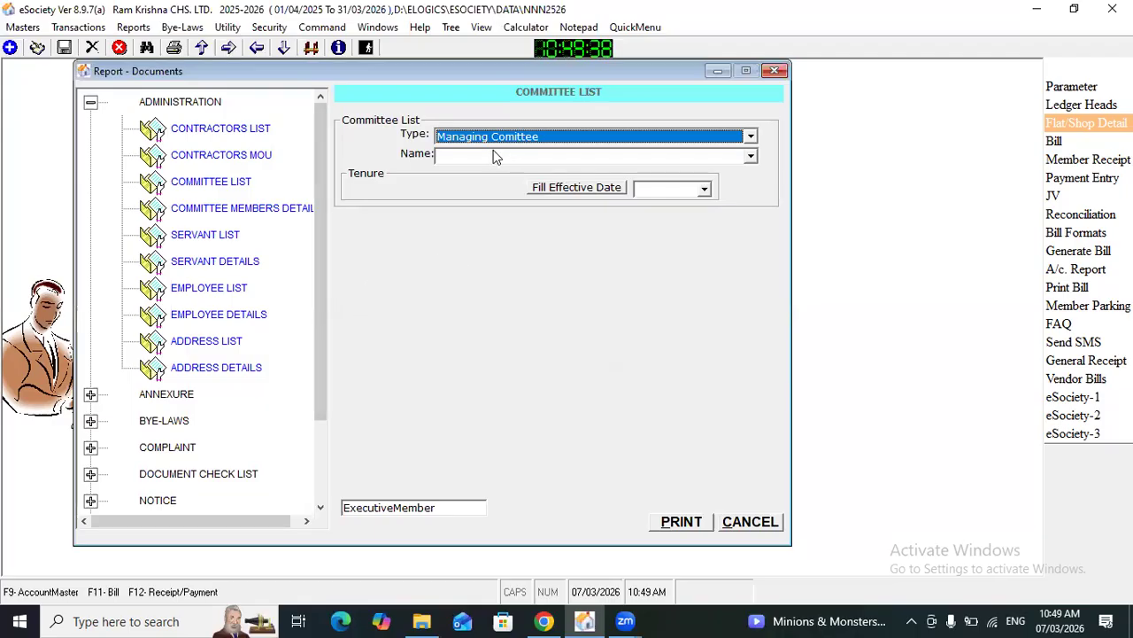
click(699, 526)
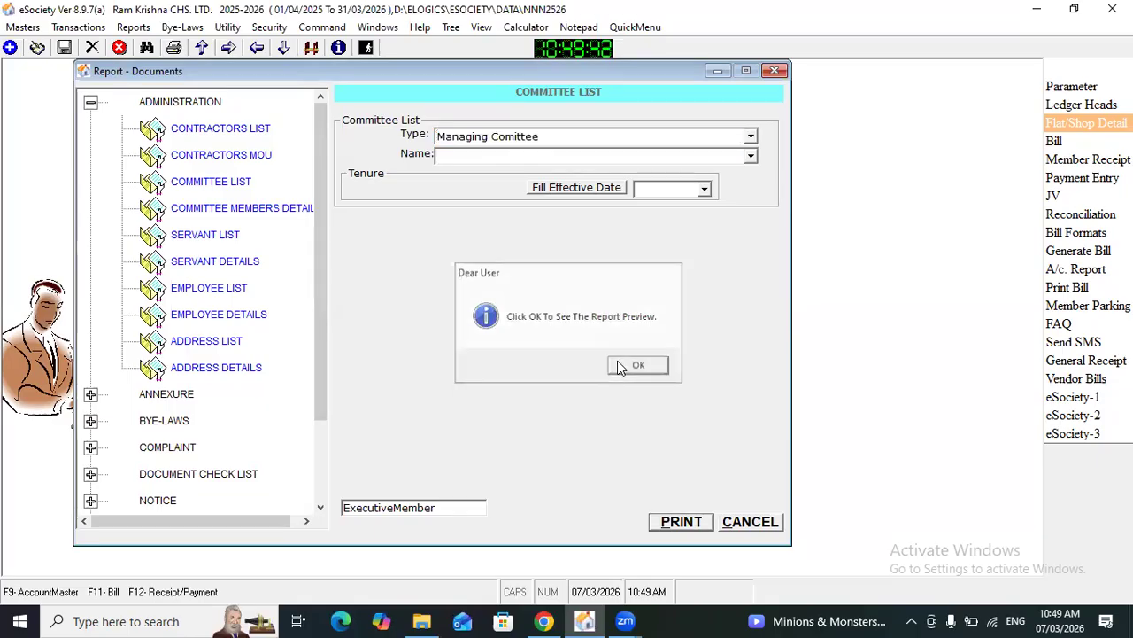
click(641, 362)
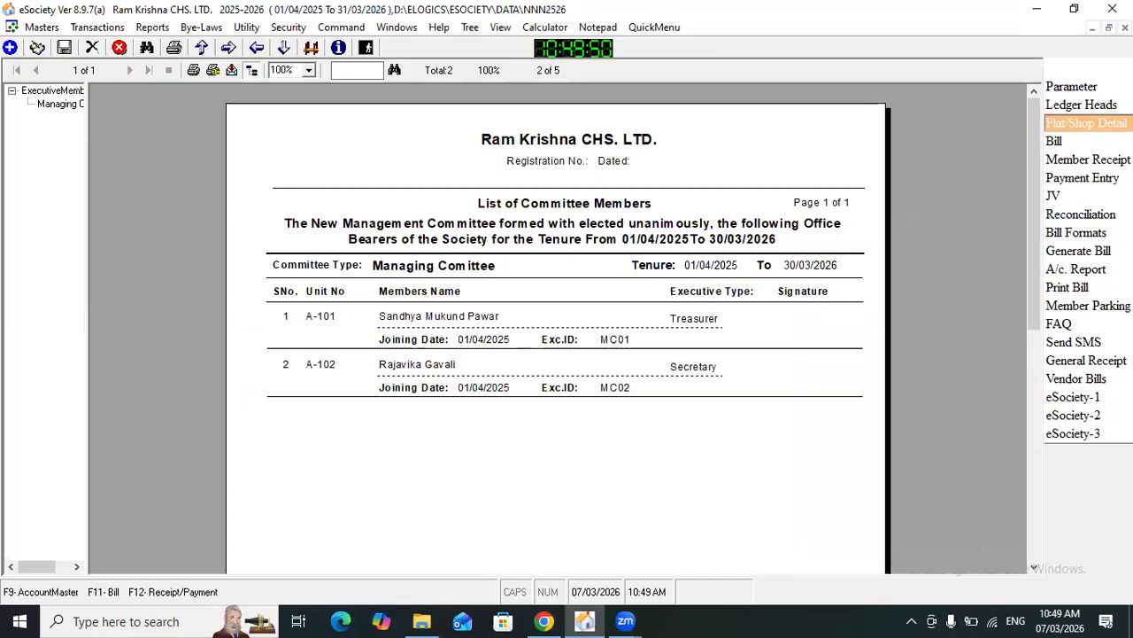
click(1124, 28)
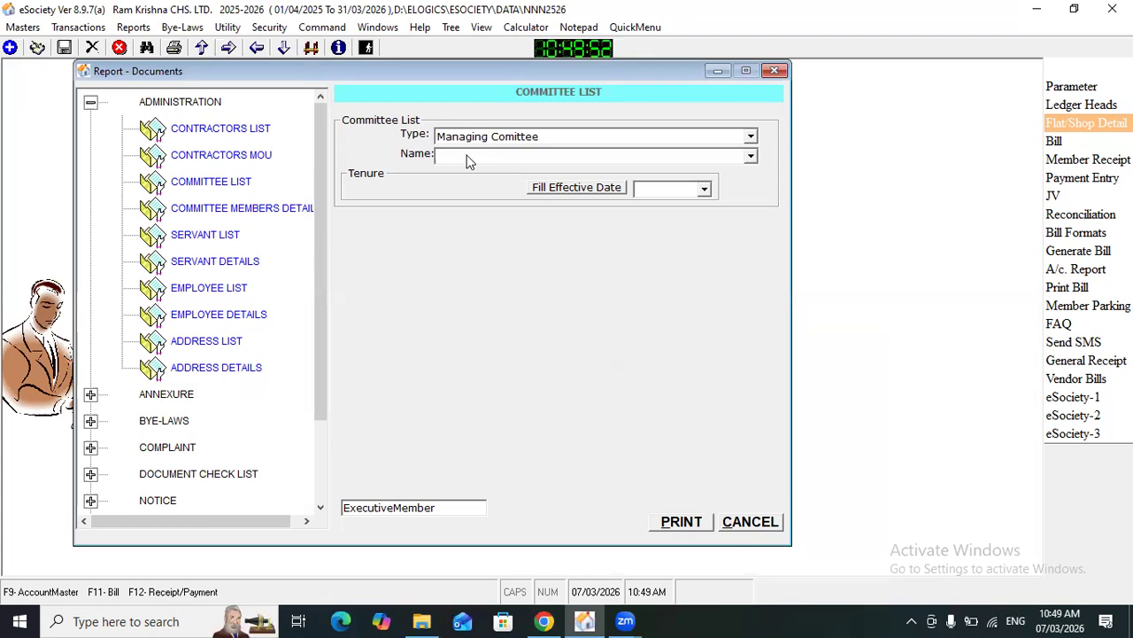
Step: Generate the Managing Comittee list for only the Secretary from unit A-102, review it, and close the report
click(467, 156)
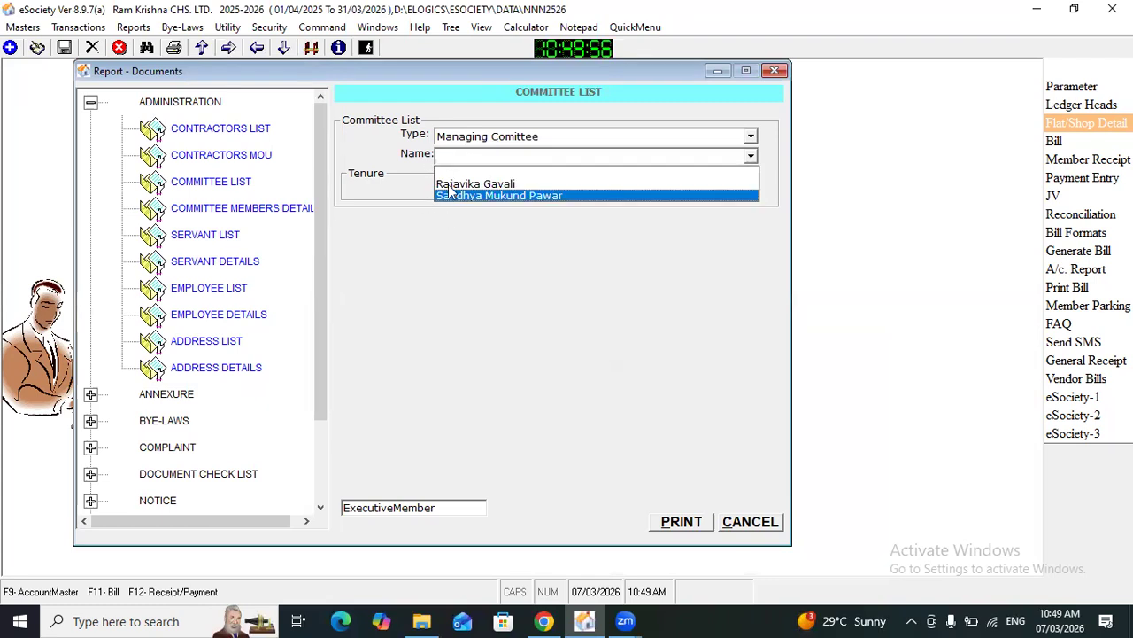
click(454, 184)
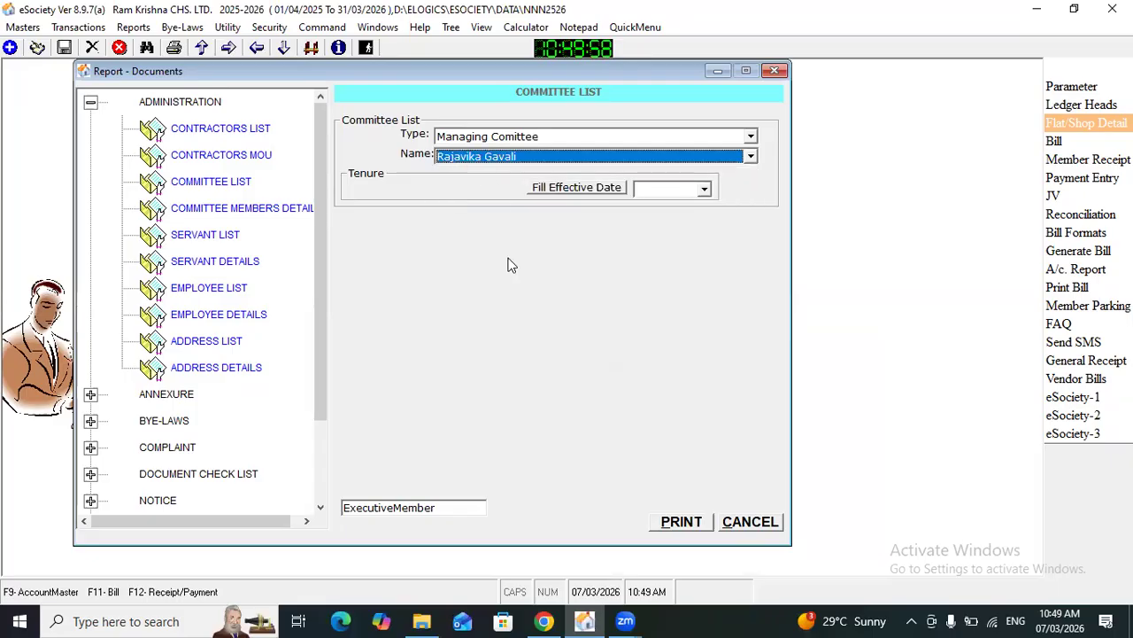
click(678, 521)
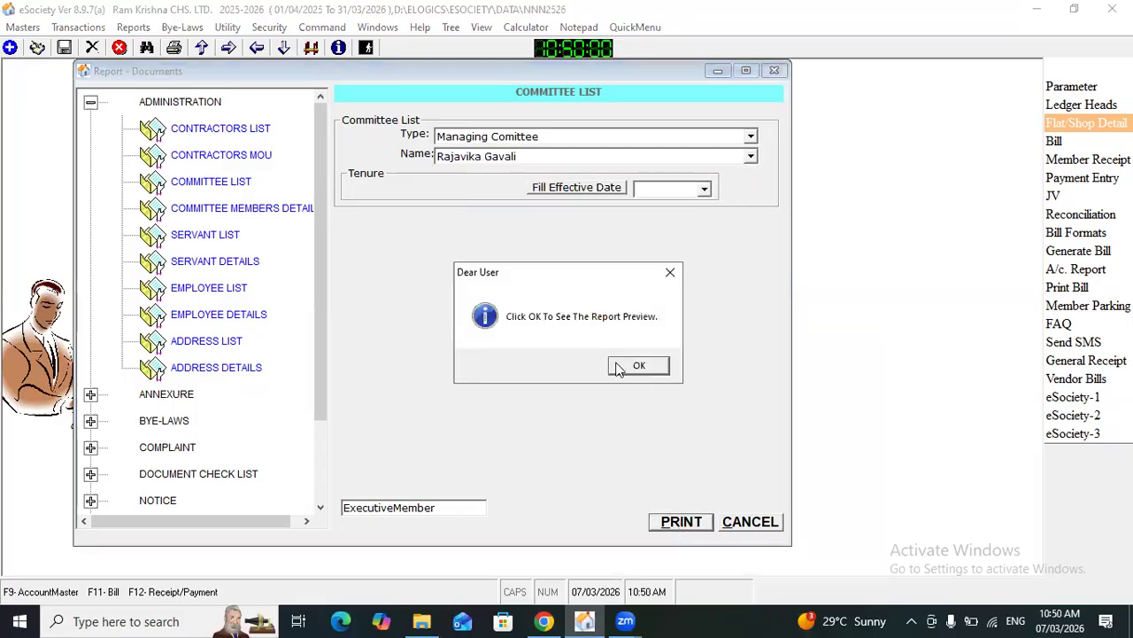
click(622, 367)
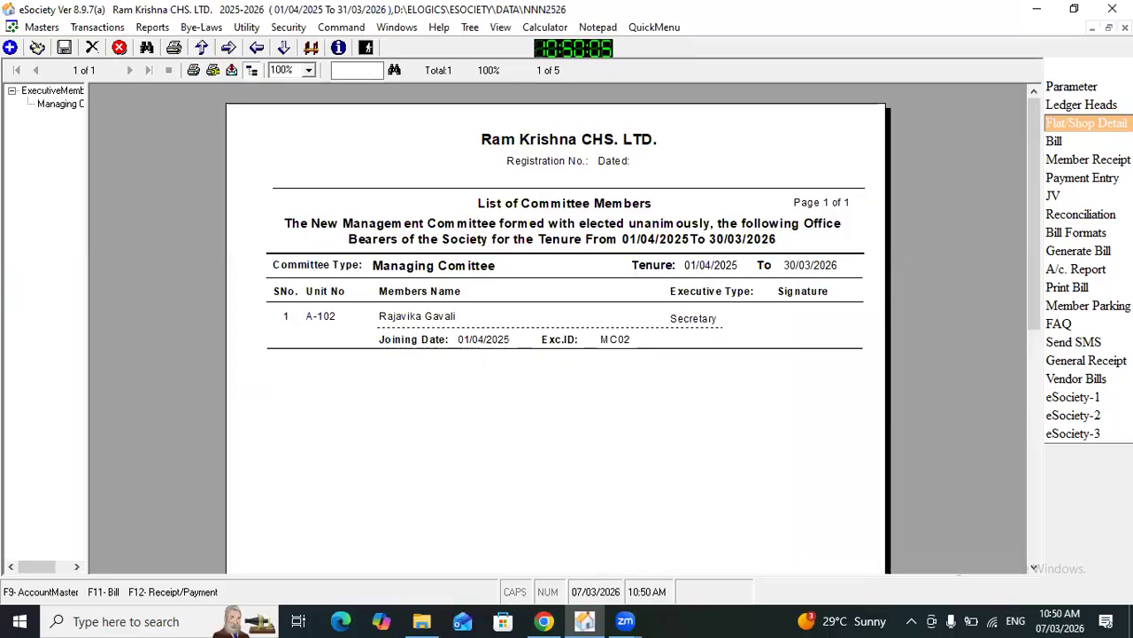
click(1125, 28)
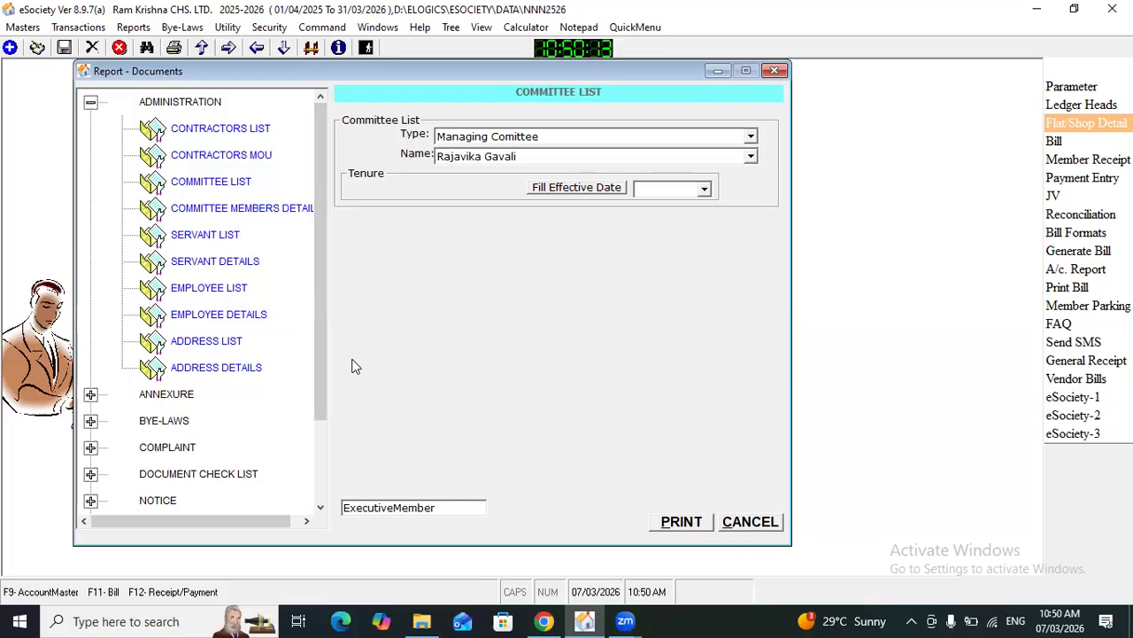
Step: Generate the Committee Members Details report from the Administration documents without any type, name or tenure filter
click(235, 213)
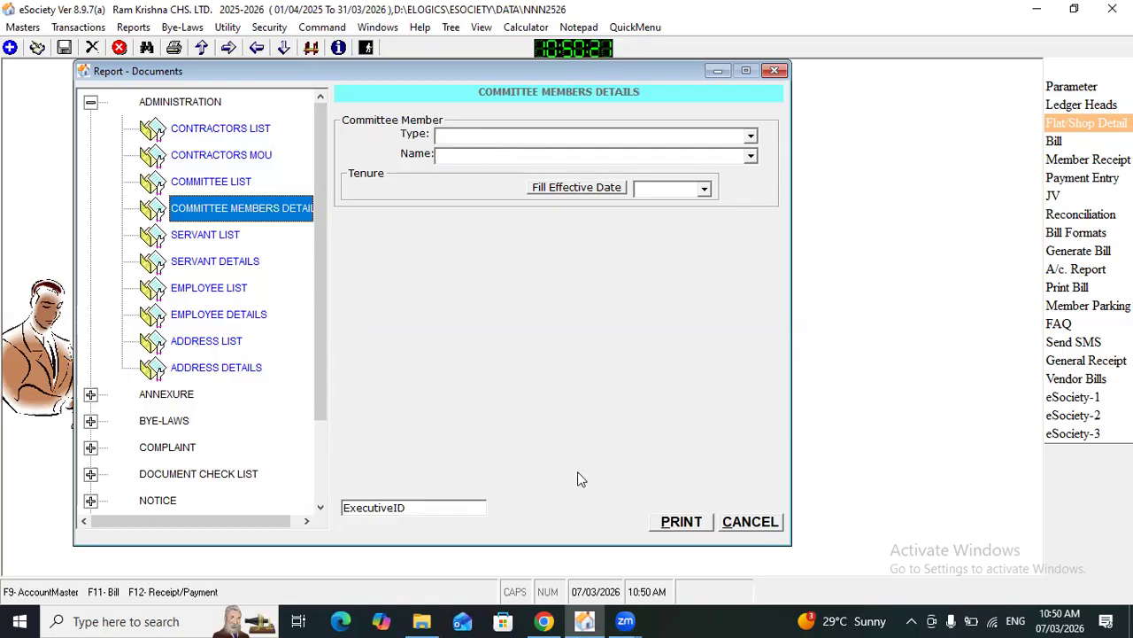
click(693, 523)
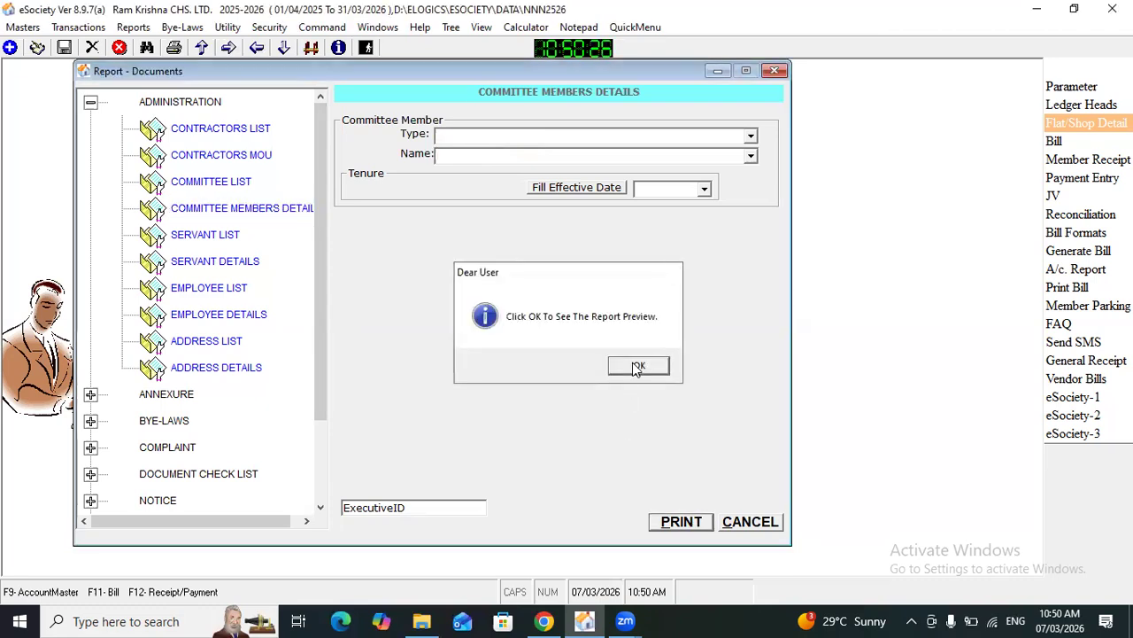
click(634, 362)
Step: Examine the member details and self declarations across the report's pages, return to the first page, and close the report
drag(1031, 283, 1008, 320)
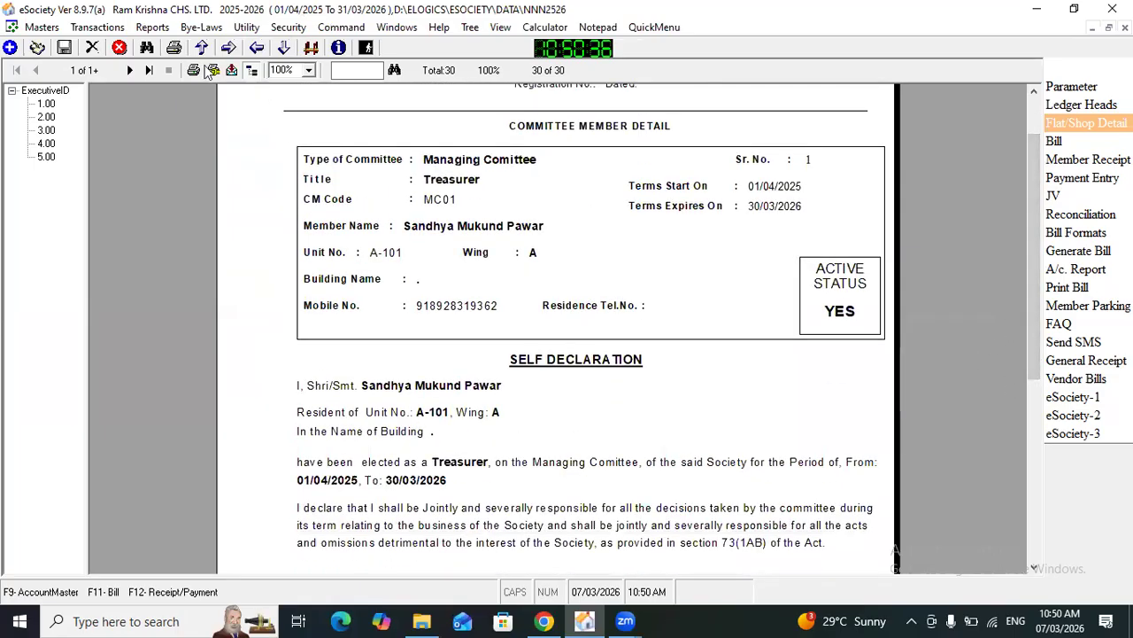
click(131, 74)
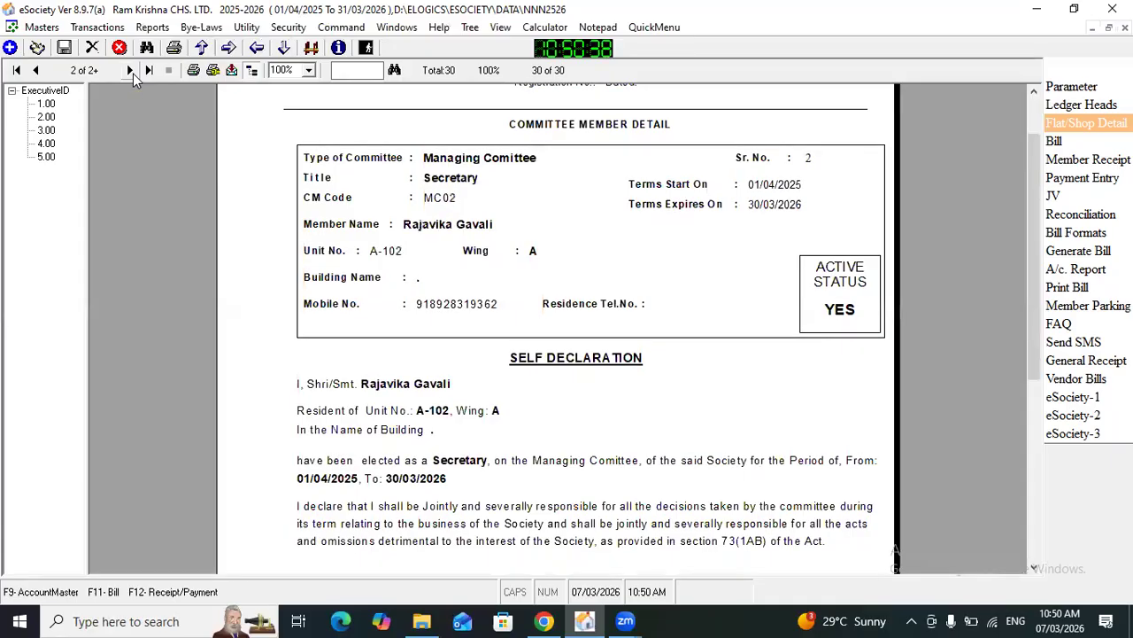
click(130, 71)
click(131, 71)
click(130, 71)
click(37, 71)
click(37, 70)
click(37, 71)
click(37, 71)
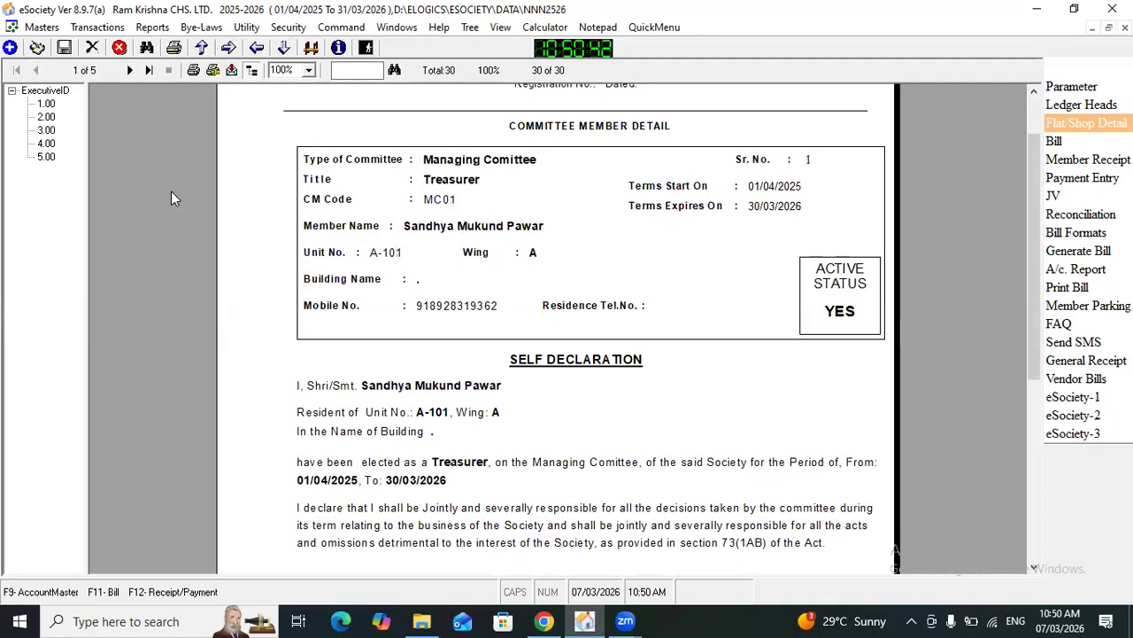
drag(1038, 309, 995, 257)
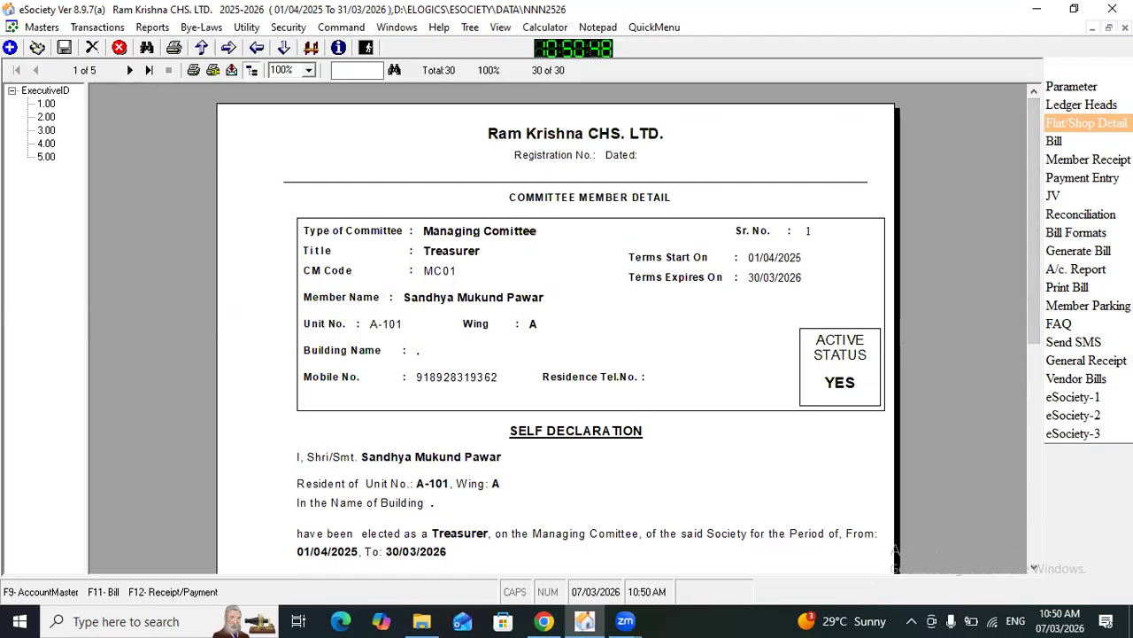
key(Escape)
Step: Generate the Committee Members Details report for the Managing Comittee type only
click(518, 139)
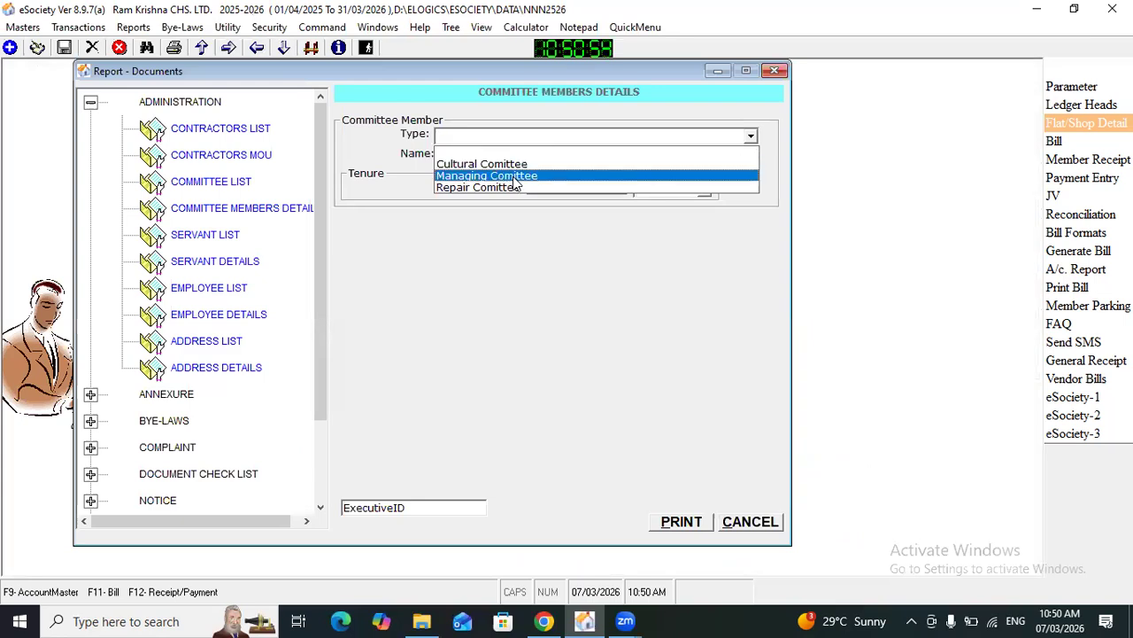
click(514, 176)
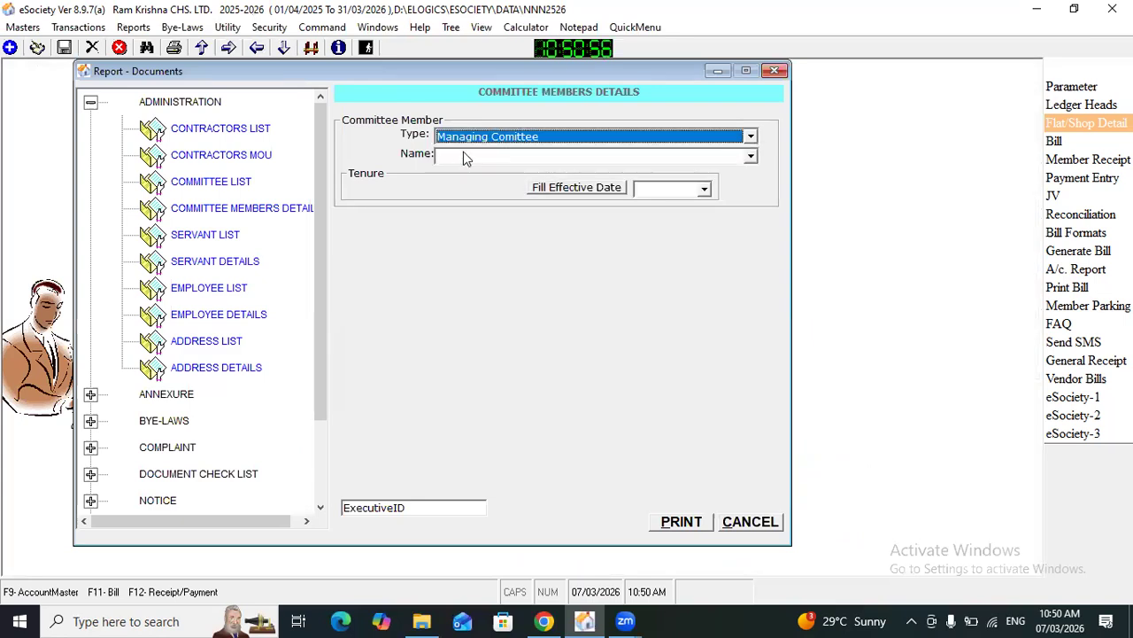
click(698, 519)
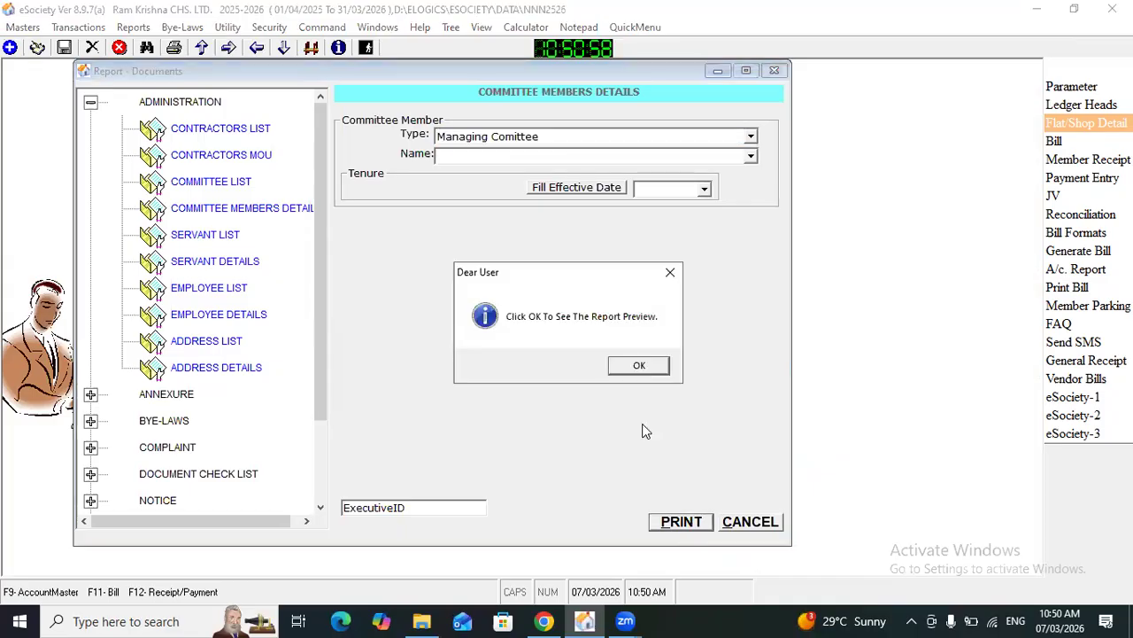
click(641, 371)
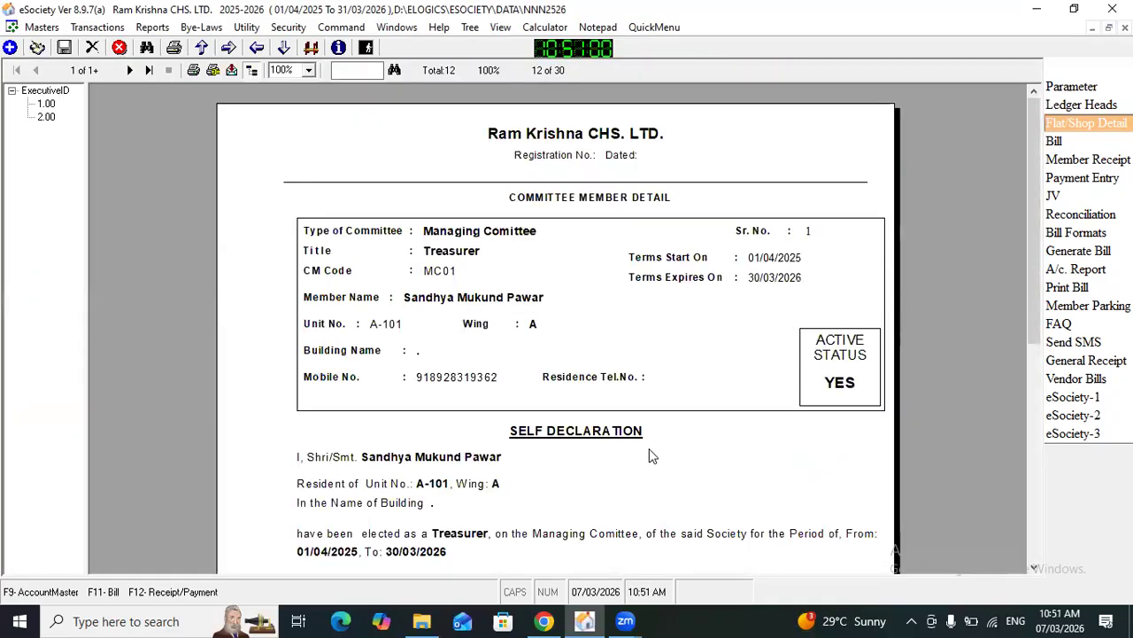
Step: Examine the Treasurer's and Secretary's detail pages with their self declarations, and close the report
drag(1033, 220, 998, 262)
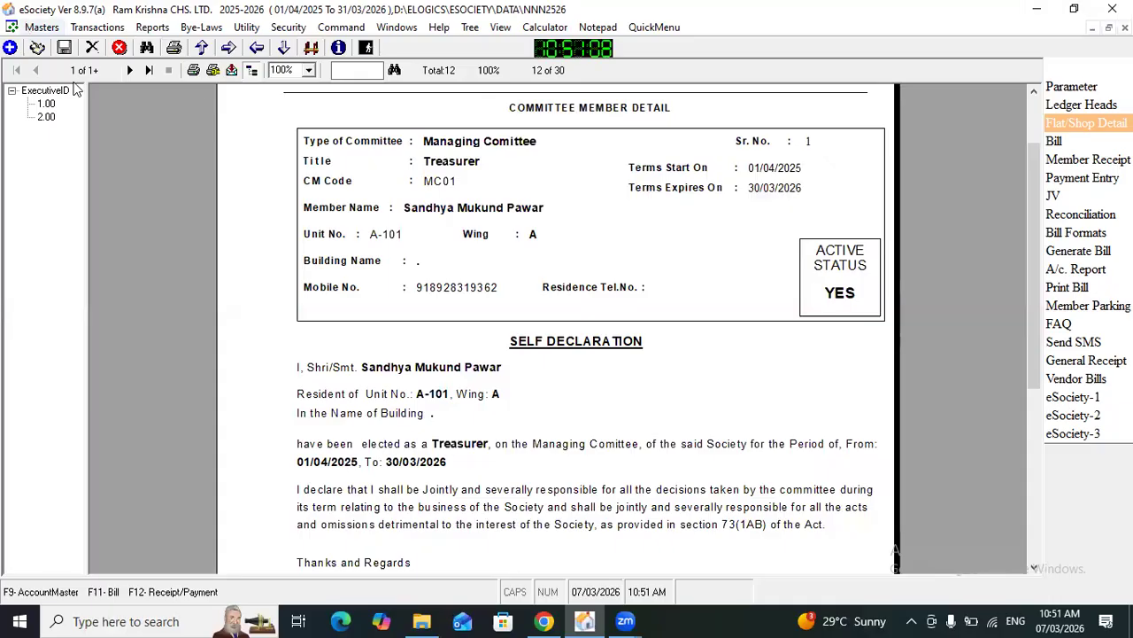
click(129, 71)
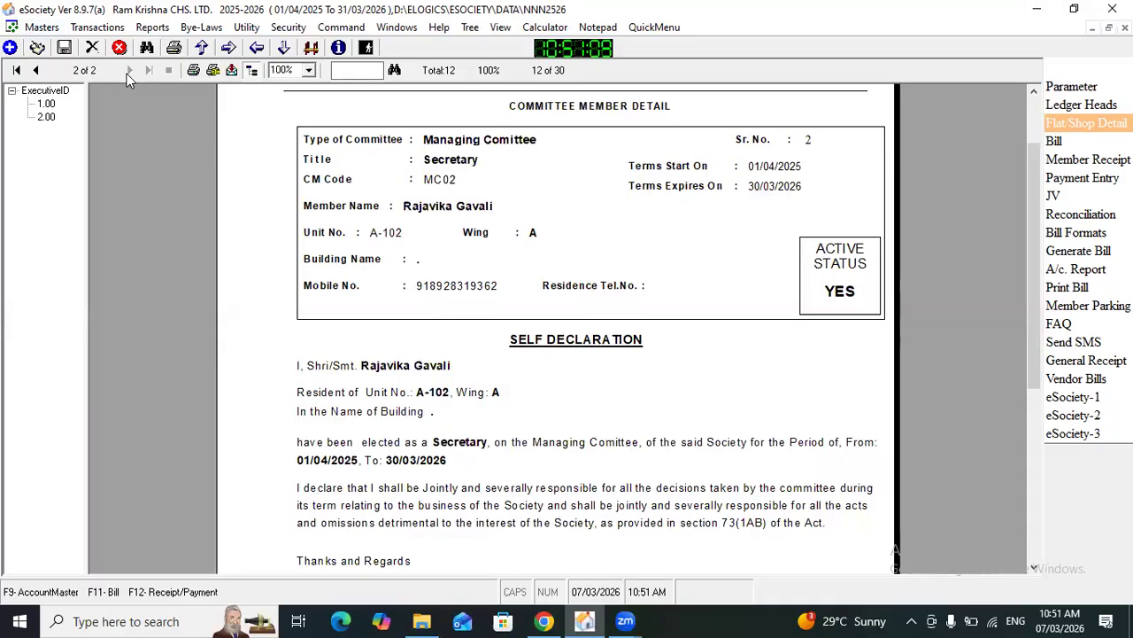
click(35, 71)
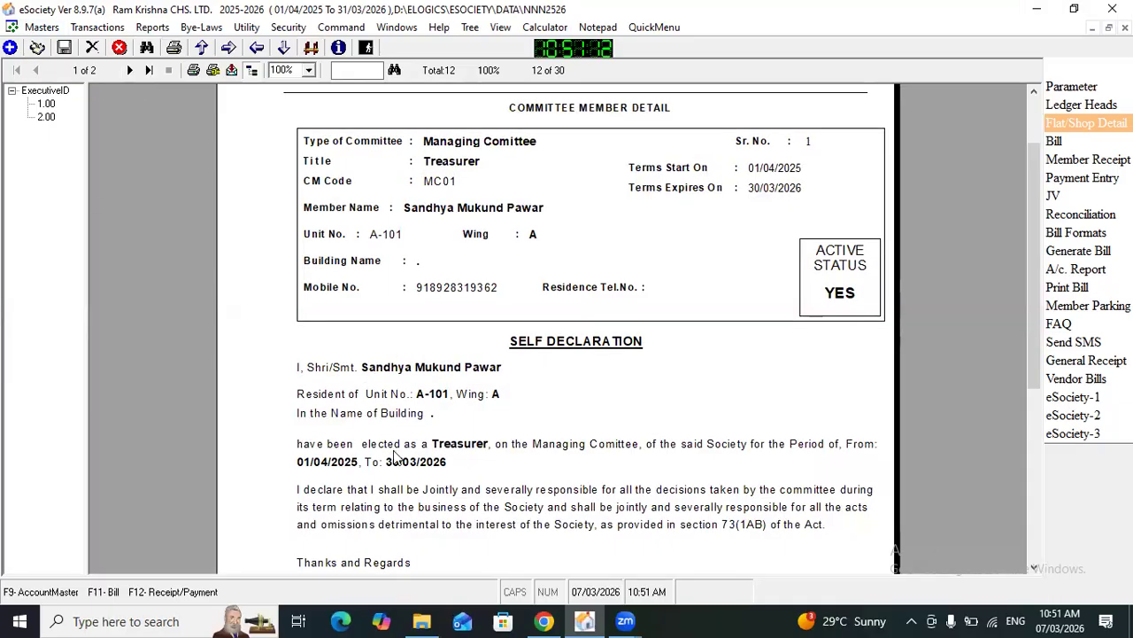
click(129, 71)
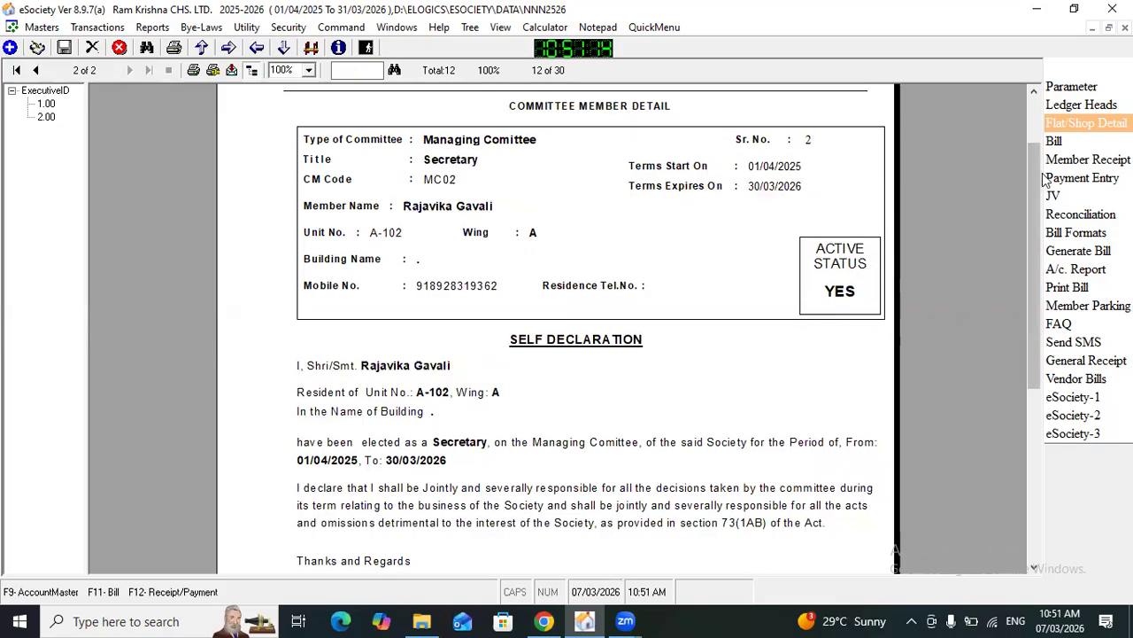
click(1124, 28)
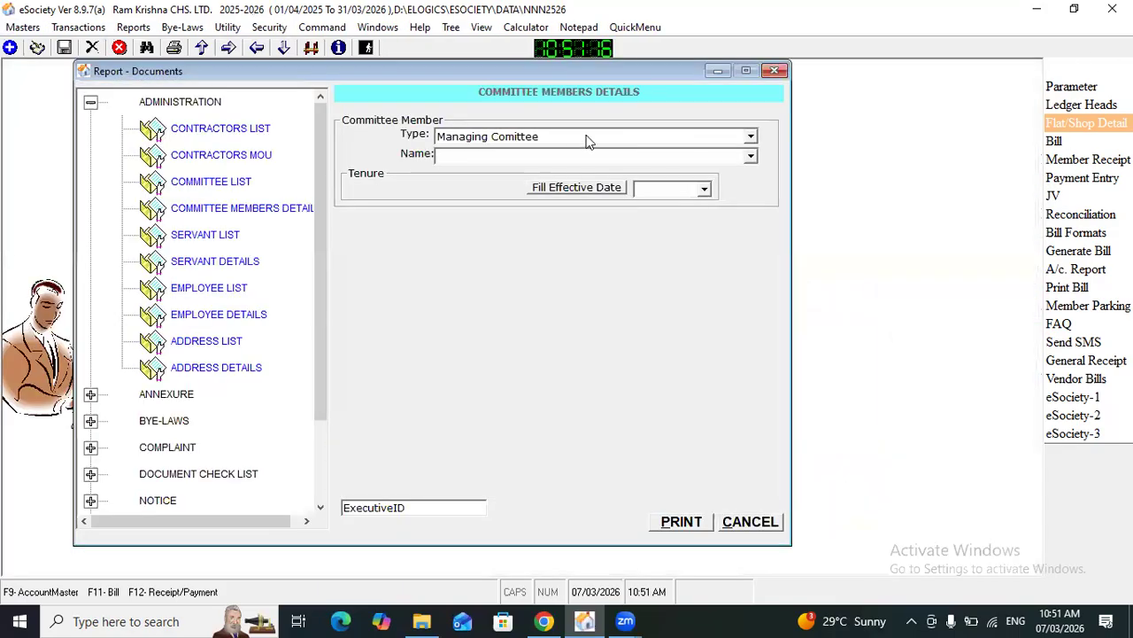
Step: Generate the Managing Comittee member details report for only the Secretary from unit A-102 and review the self declaration
click(514, 156)
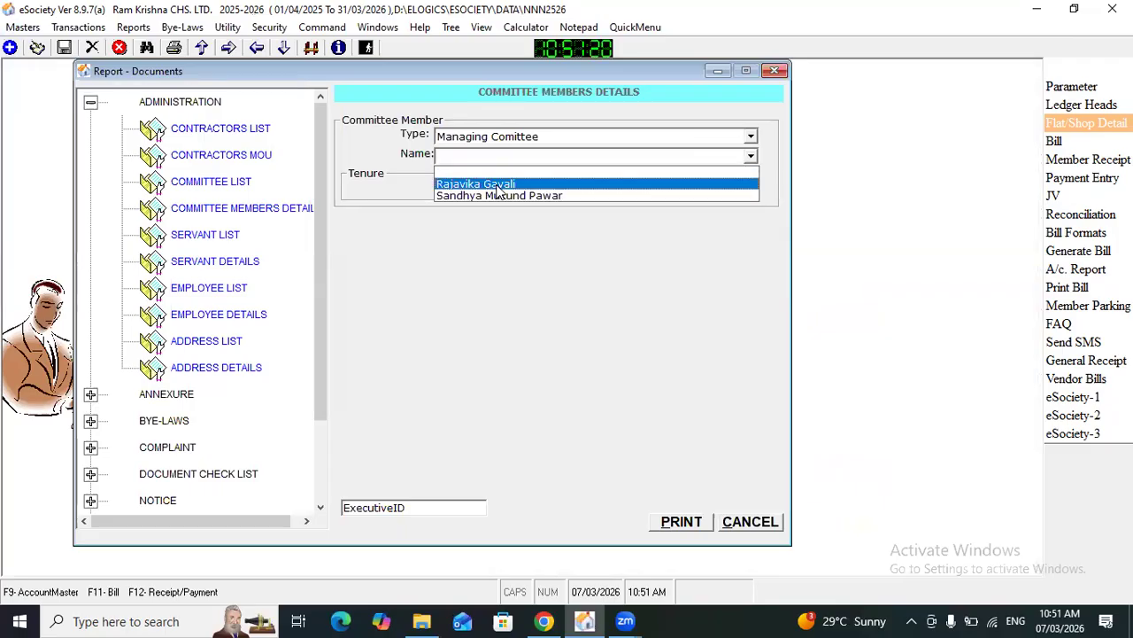
click(499, 183)
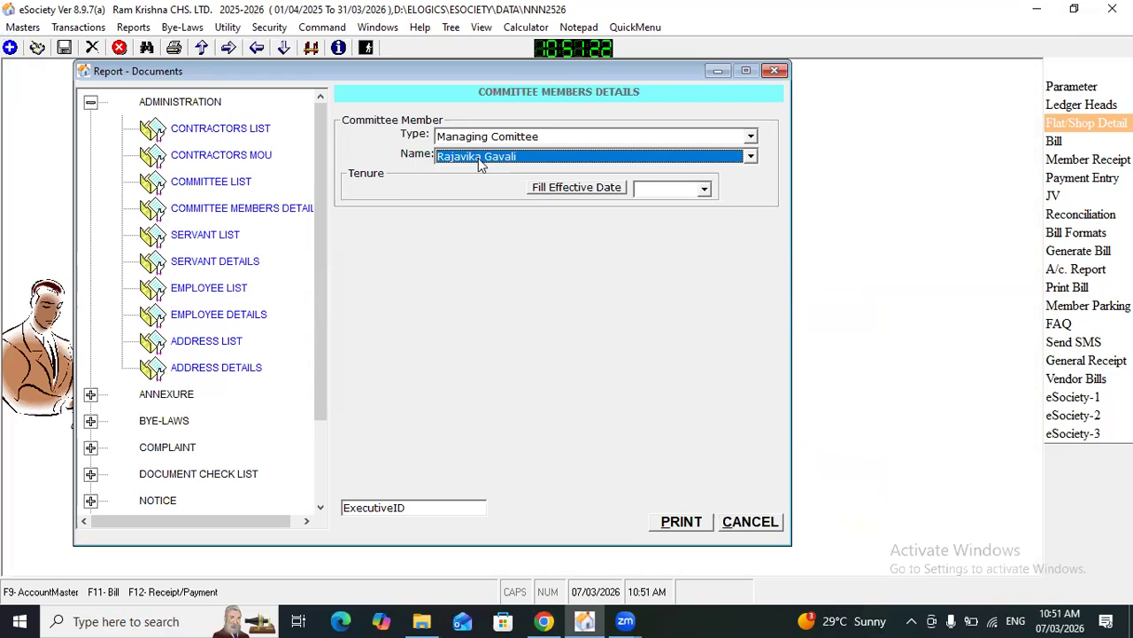
click(692, 521)
click(638, 366)
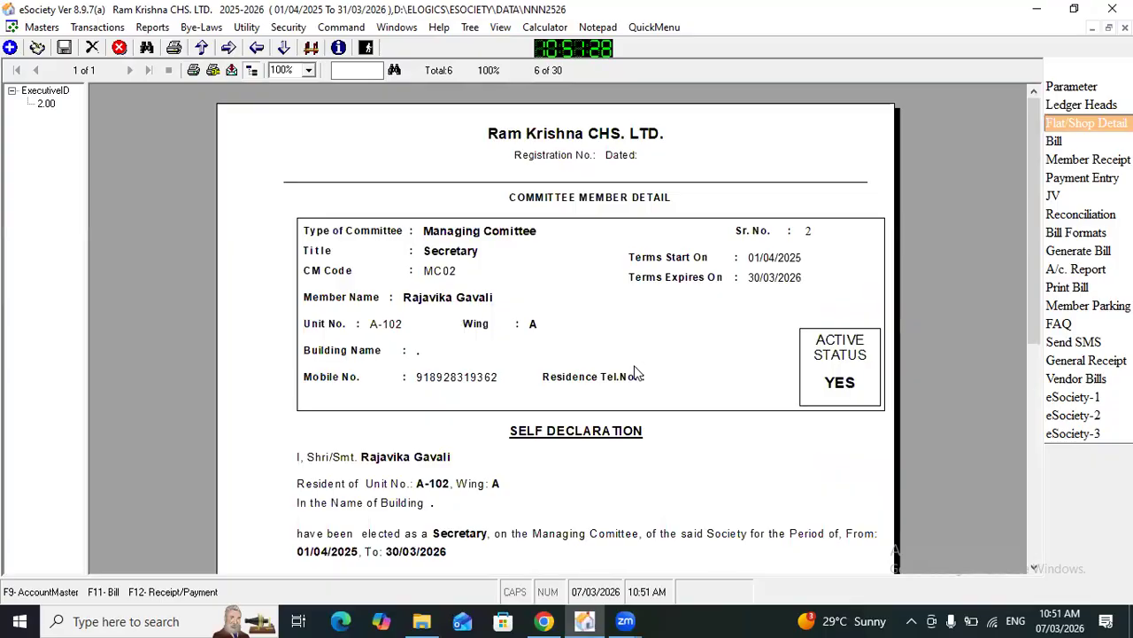
drag(1030, 311, 972, 347)
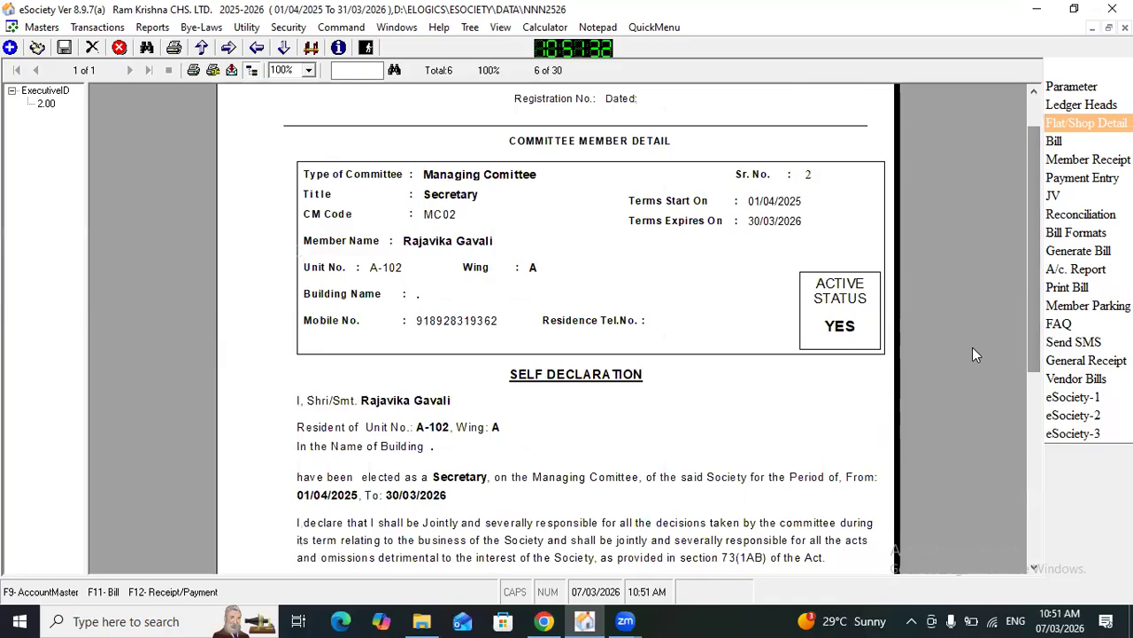